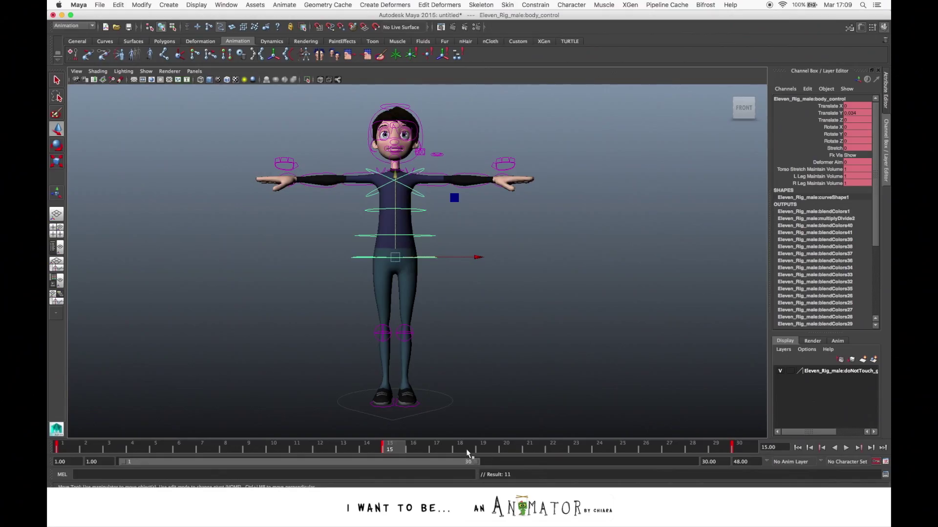
# Orbit to a three-quarter view of the character and open the Playblast options, with View on and Show ornaments off
pyautogui.keyDown('alt'); pyautogui.moveTo(477, 318); pyautogui.dragTo(380, 314); pyautogui.keyUp('alt')
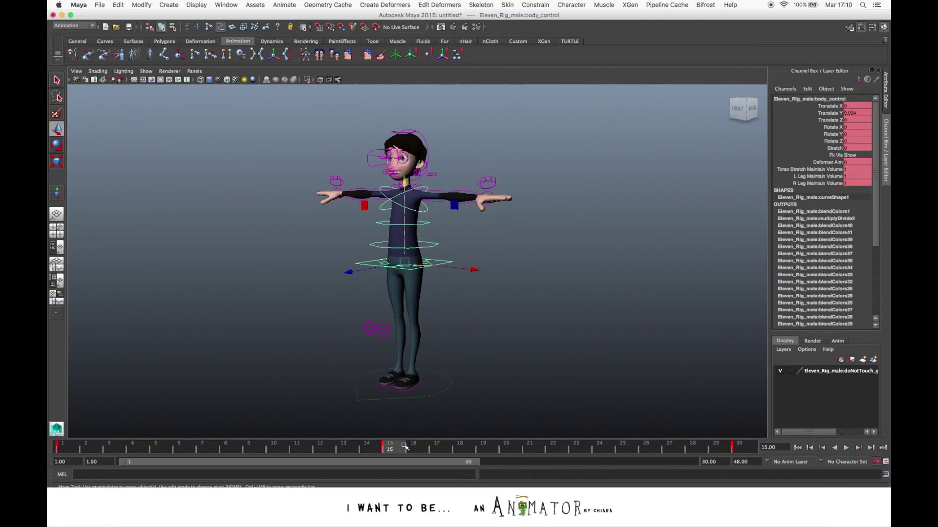
pyautogui.moveTo(365, 447); pyautogui.dragTo(408, 453)
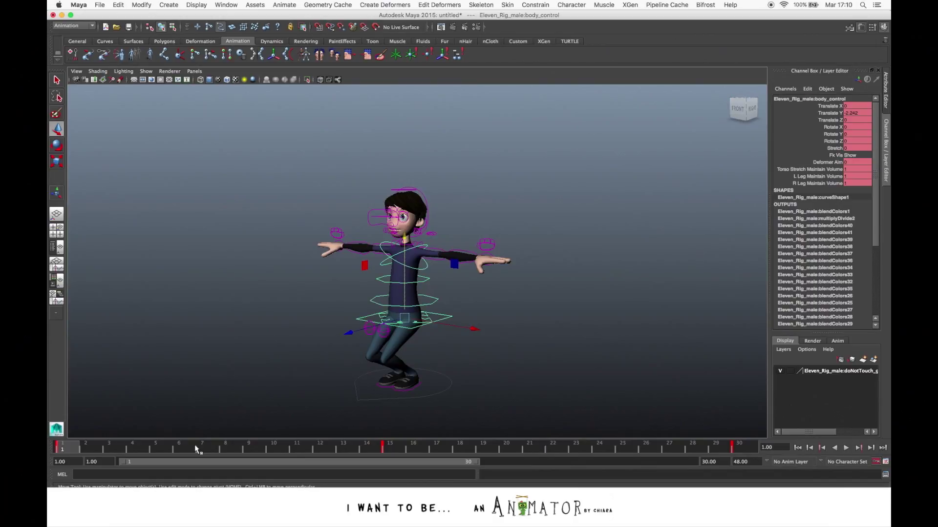
pyautogui.rightClick(195, 448)
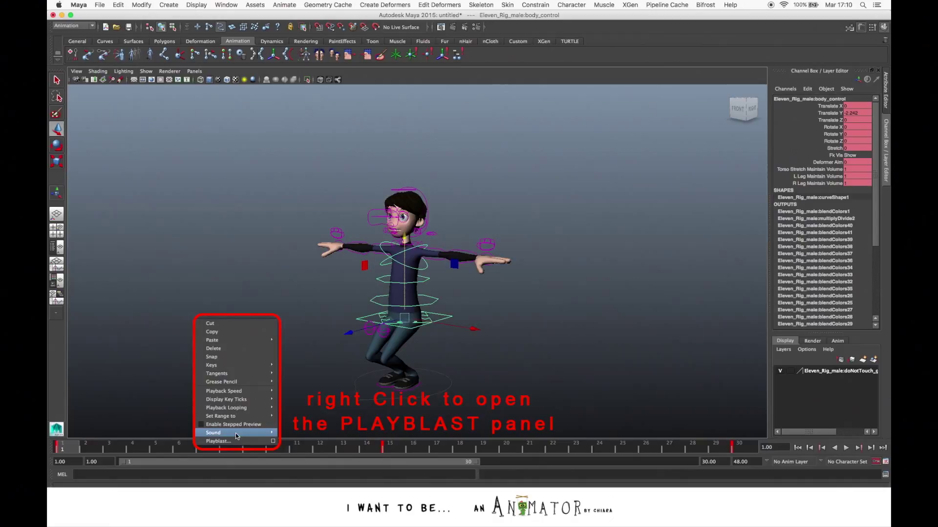
pyautogui.click(274, 441)
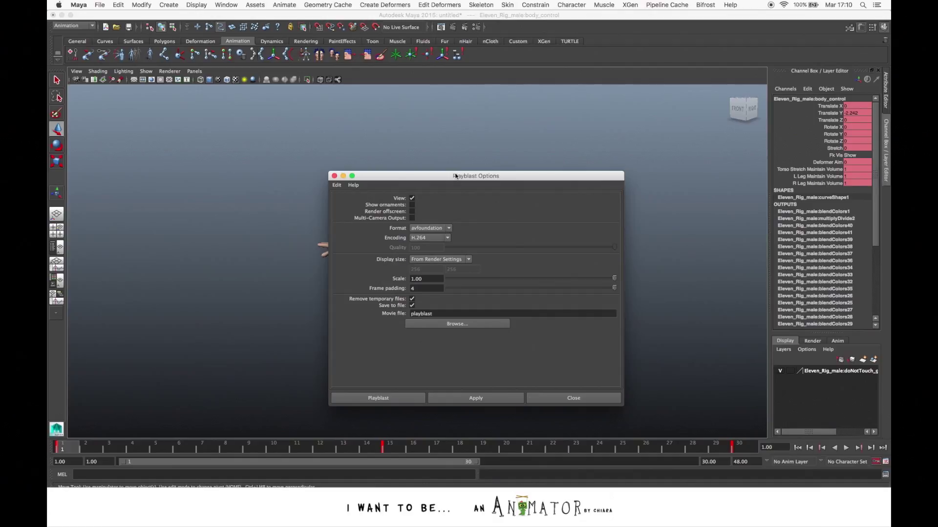
pyautogui.moveTo(455, 175); pyautogui.dragTo(413, 136)
pyautogui.moveTo(581, 368); pyautogui.dragTo(609, 406)
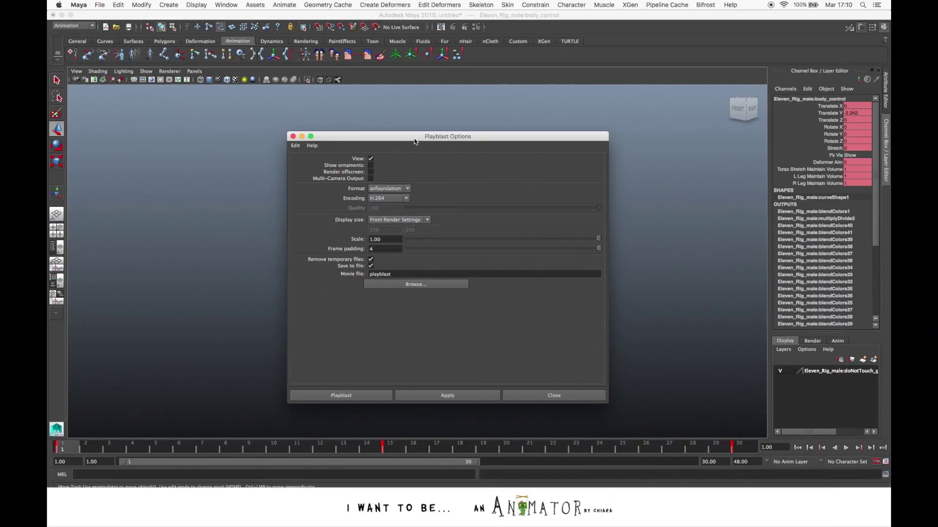
pyautogui.moveTo(413, 139); pyautogui.dragTo(396, 138)
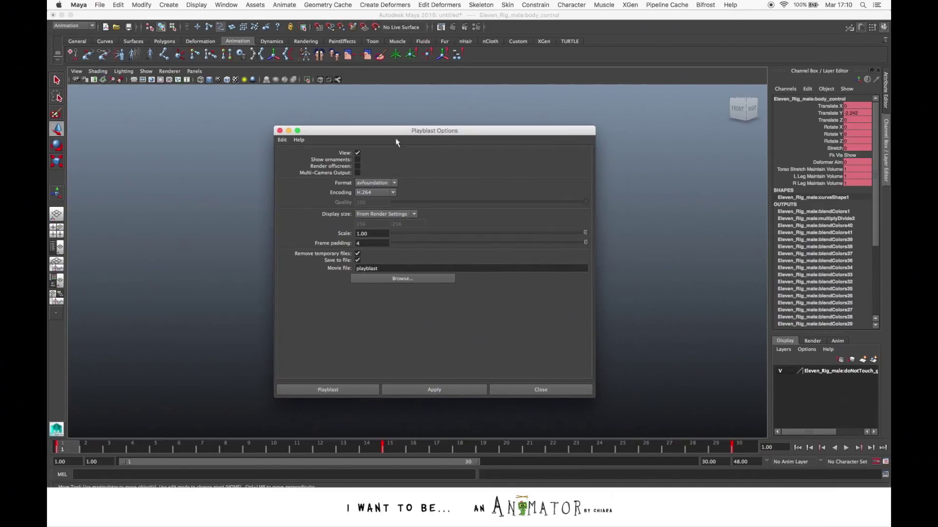
pyautogui.click(358, 154)
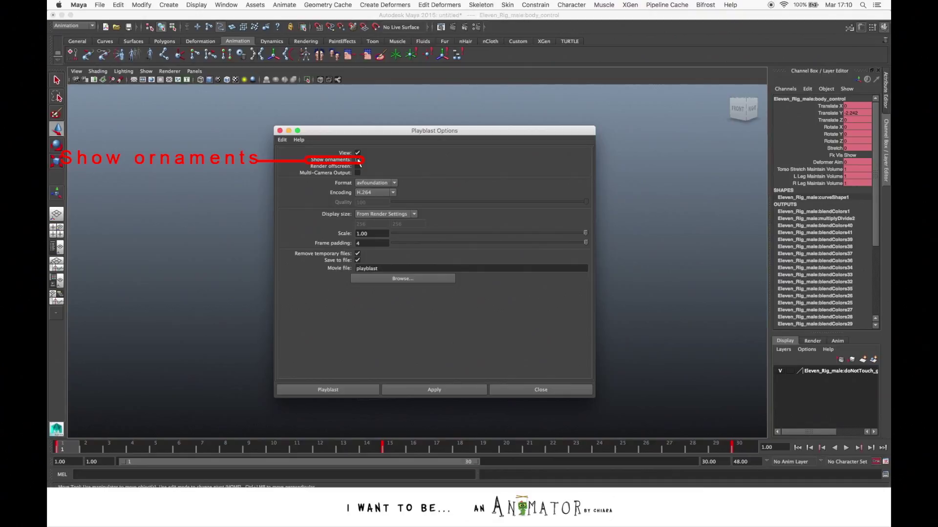
pyautogui.click(358, 160)
# Turn on the View Axis and Camera Names heads-up displays in the viewport
pyautogui.moveTo(366, 135); pyautogui.dragTo(642, 153)
pyautogui.click(196, 5)
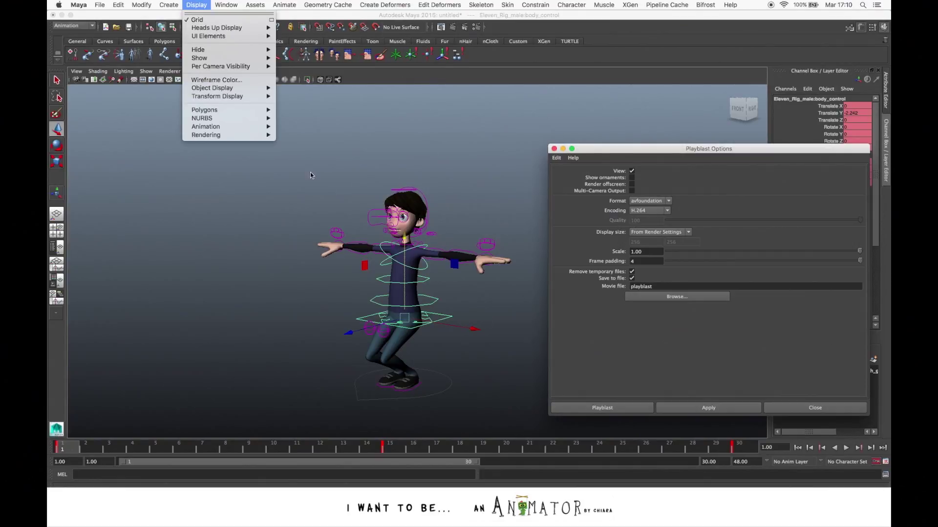
pyautogui.click(478, 118)
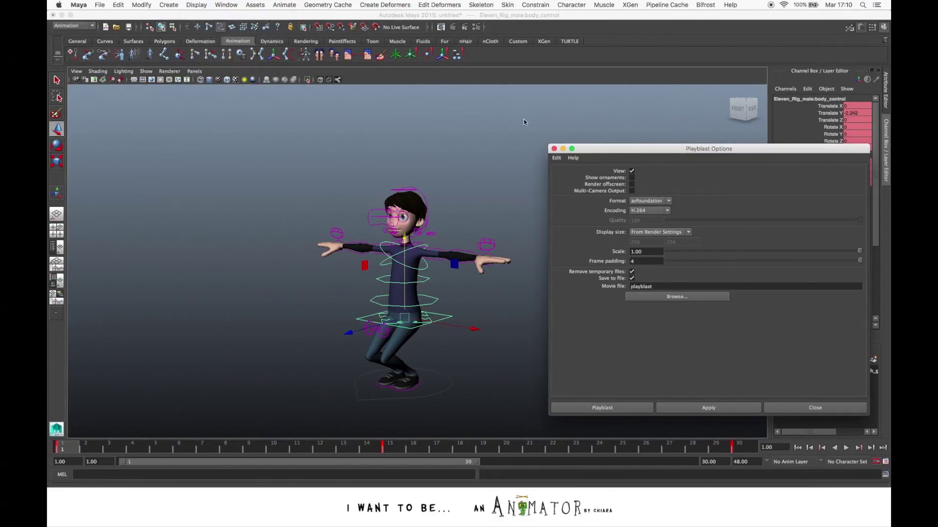
pyautogui.click(197, 5)
pyautogui.moveTo(219, 28)
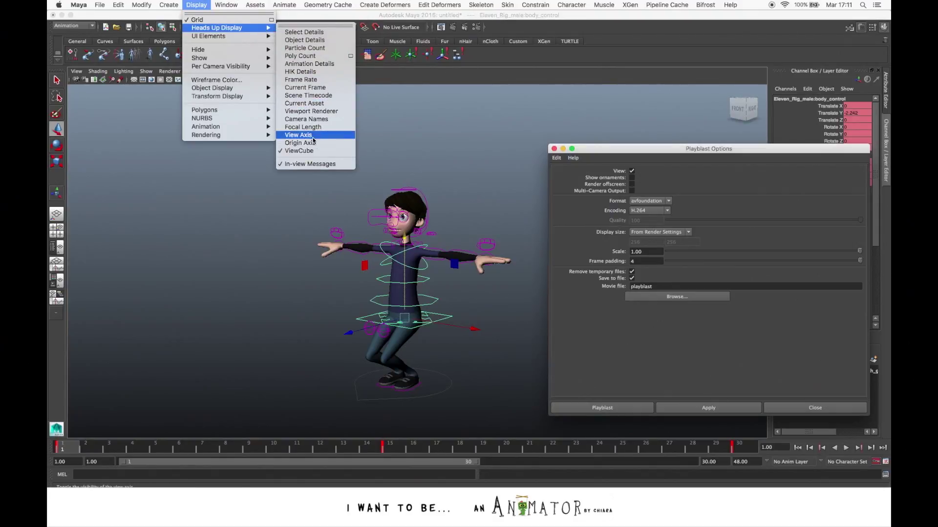
pyautogui.click(299, 135)
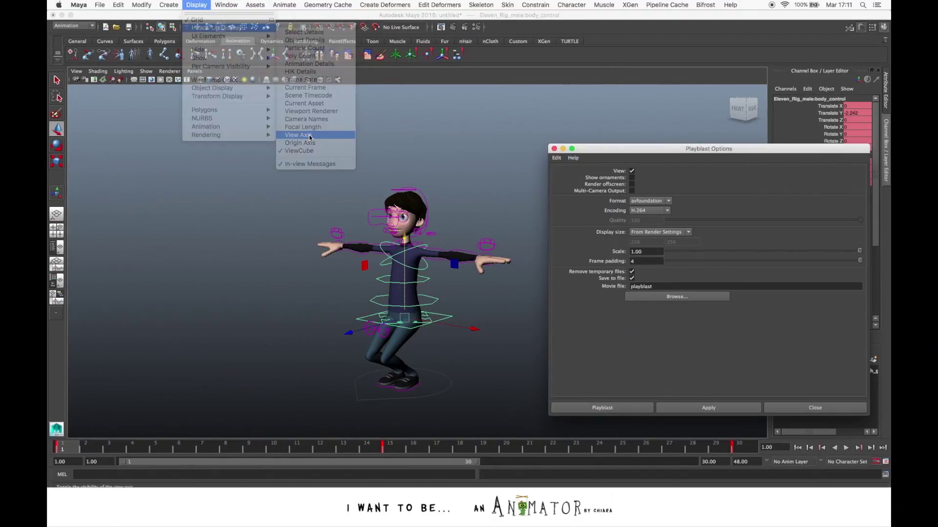
pyautogui.click(196, 5)
pyautogui.moveTo(213, 28)
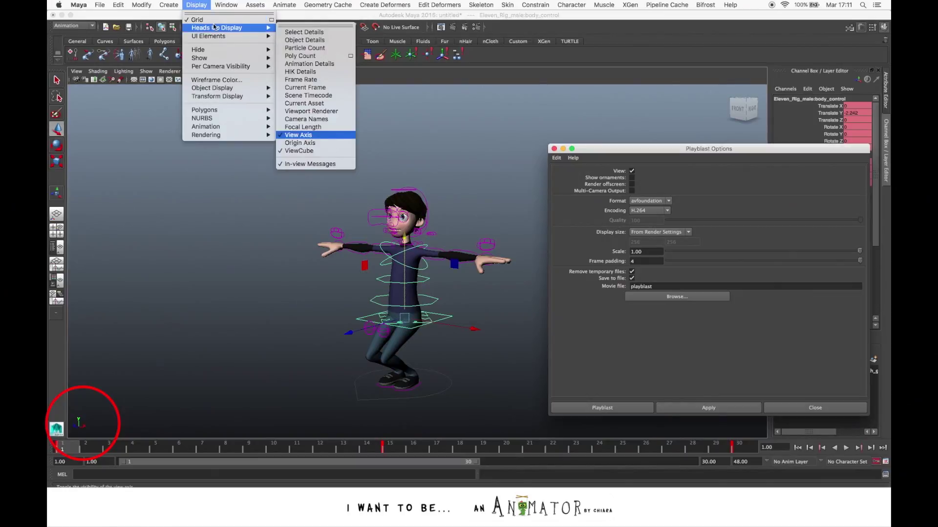
pyautogui.click(312, 120)
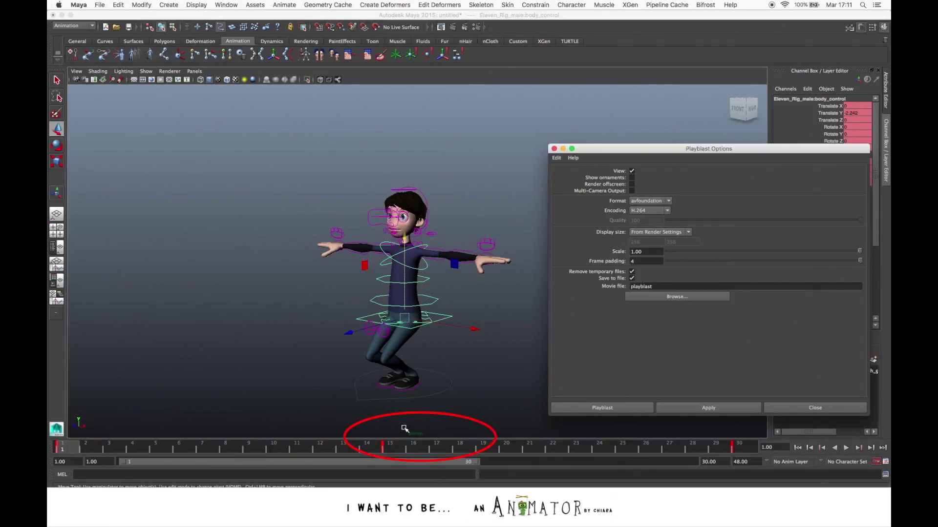
# Set the playblast format to avfoundation and the encoding to Photo - JPEG with quality 100
pyautogui.moveTo(656, 152); pyautogui.dragTo(513, 99)
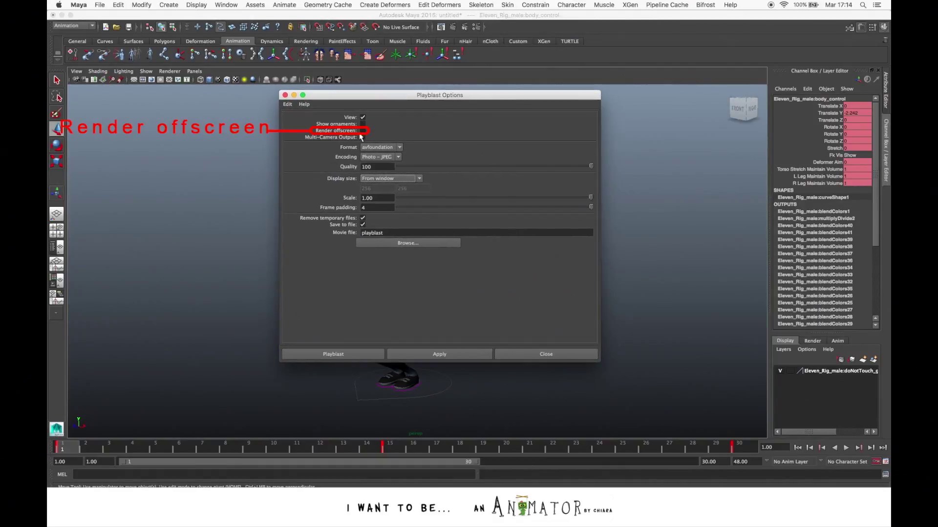
pyautogui.click(363, 131)
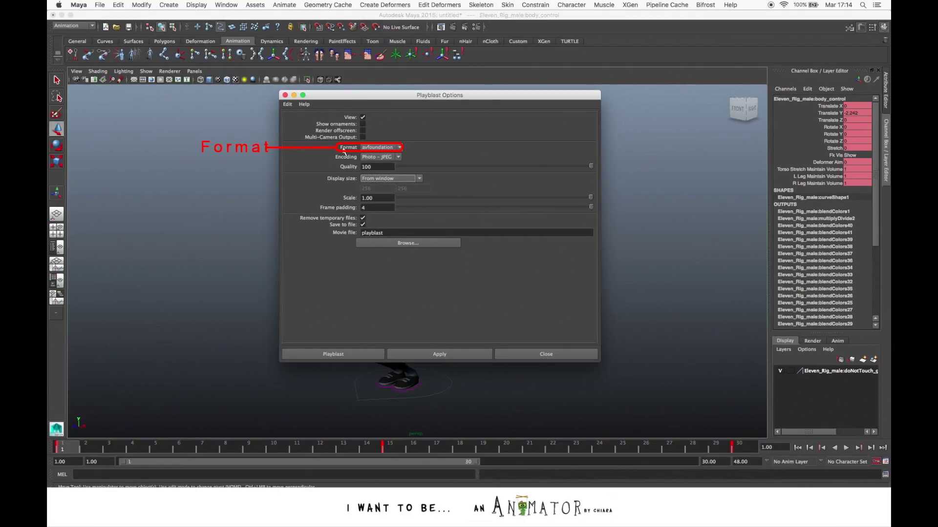
pyautogui.click(398, 147)
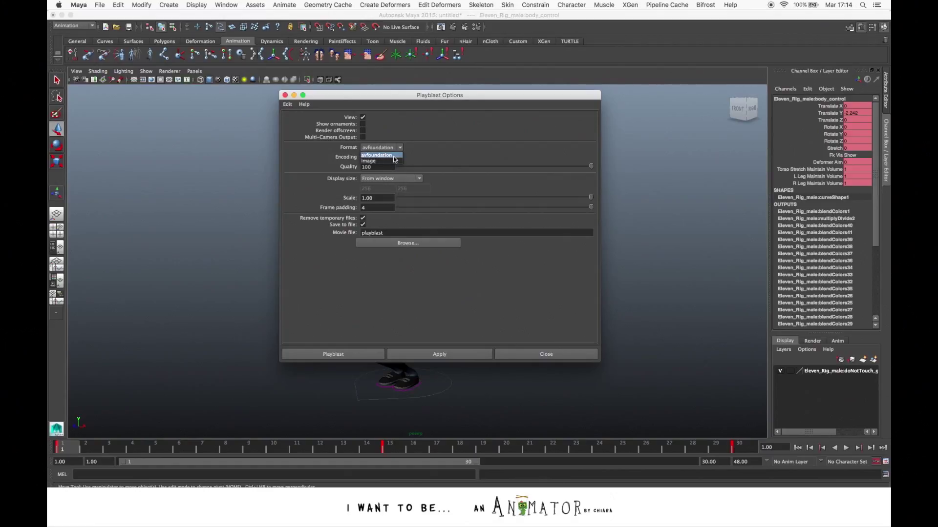
pyautogui.click(394, 158)
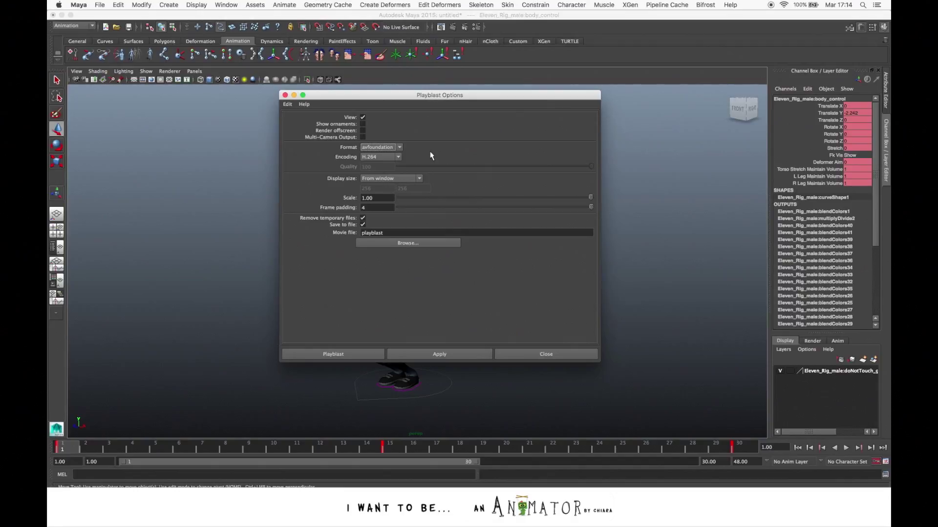
pyautogui.click(391, 157)
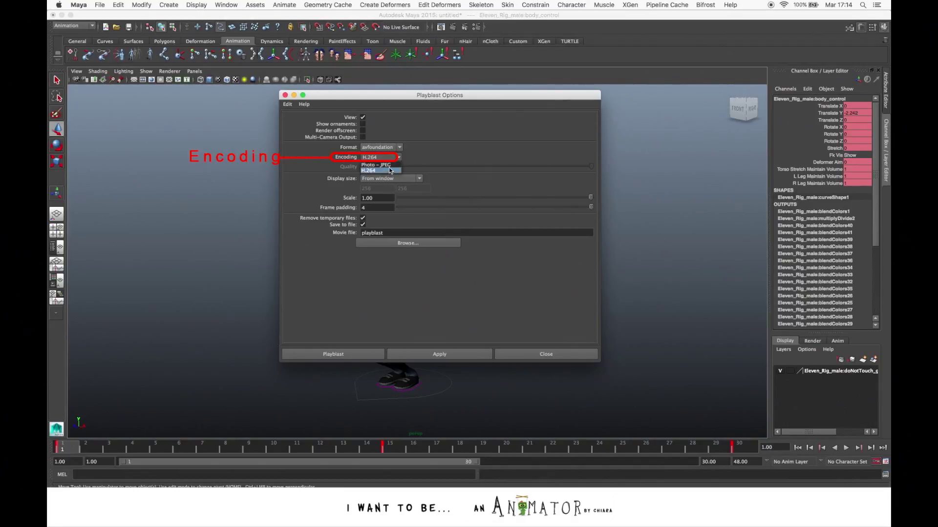
pyautogui.click(386, 165)
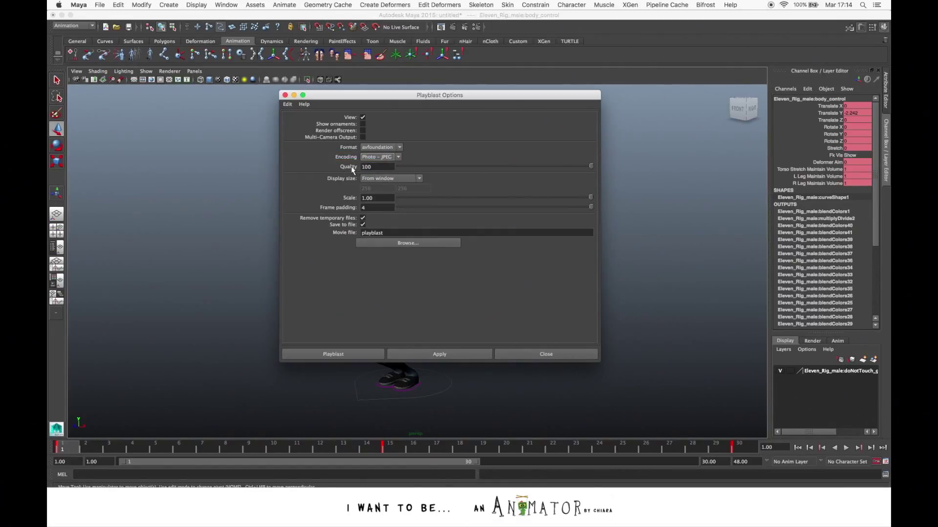
pyautogui.moveTo(592, 167)
pyautogui.mouseDown()
pyautogui.moveTo(392, 174)
pyautogui.moveTo(533, 167)
pyautogui.mouseUp()
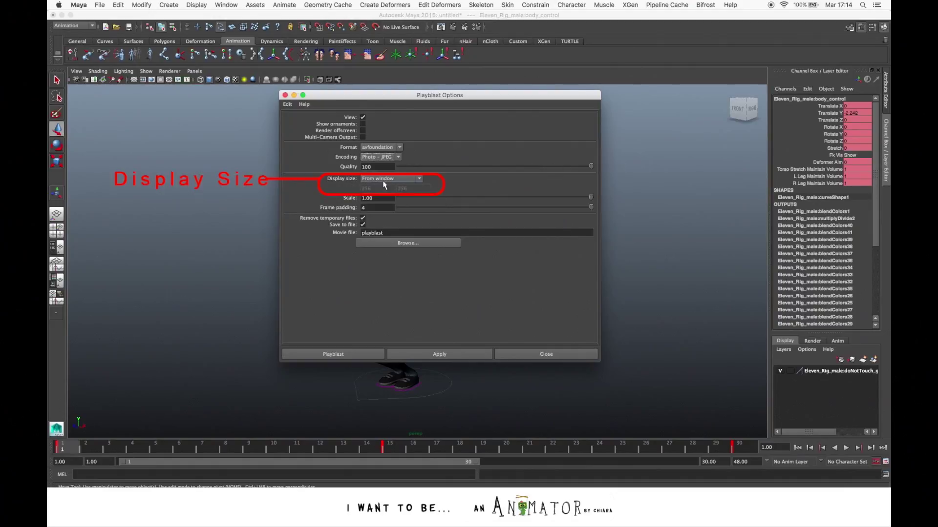
# Switch the playblast display size from the window size to From Render Settings
pyautogui.click(419, 179)
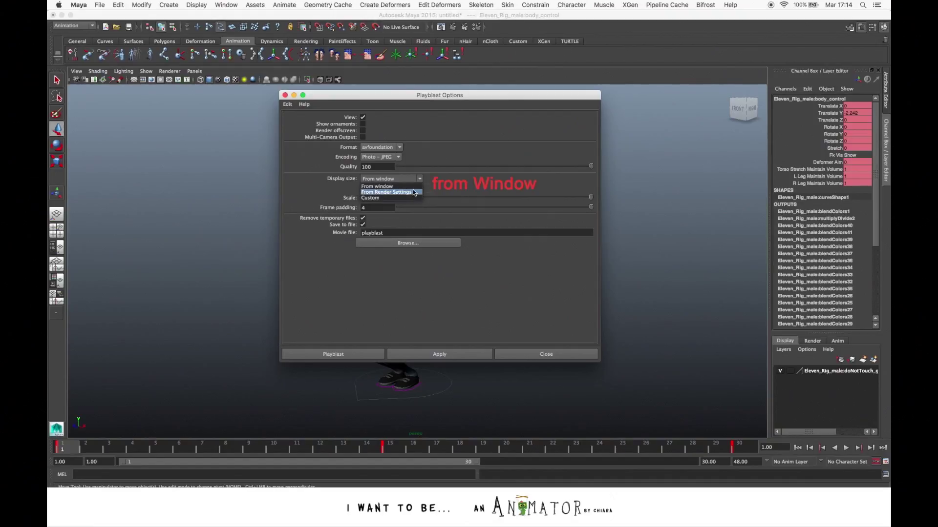
pyautogui.click(410, 186)
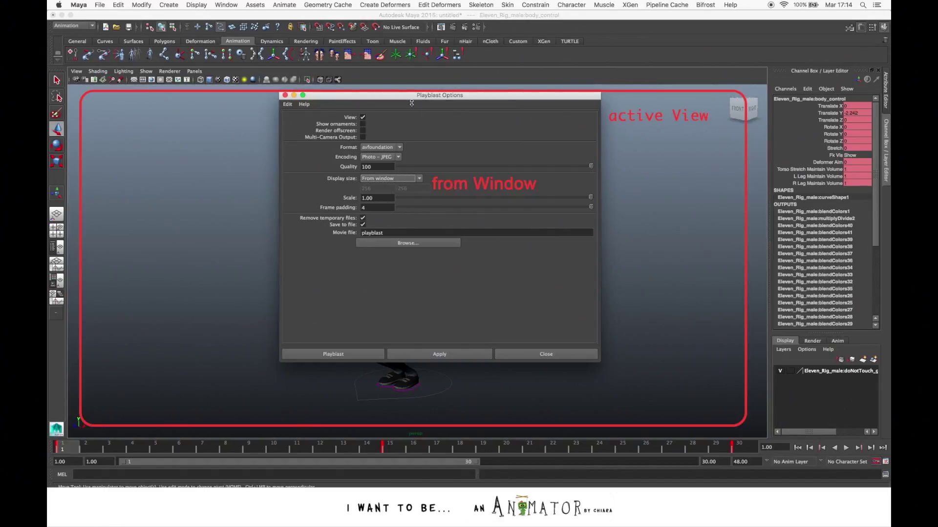
pyautogui.click(293, 95)
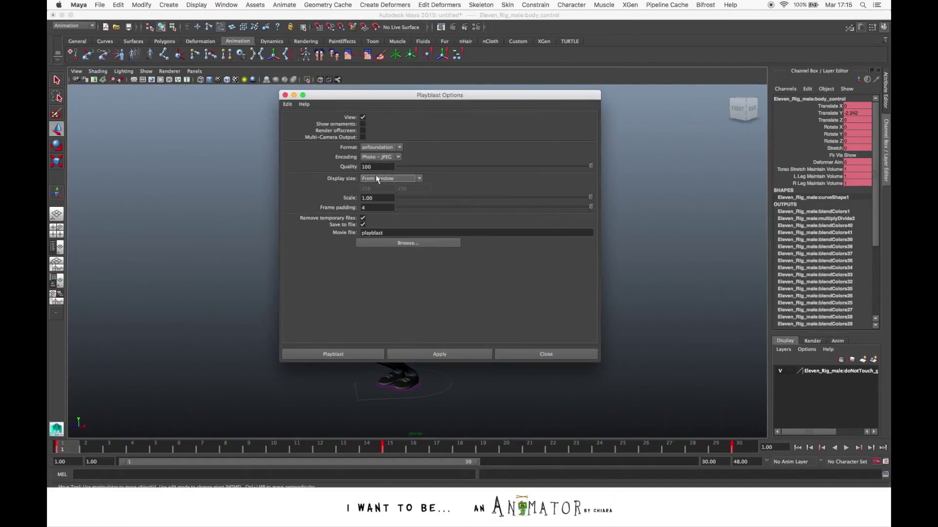
pyautogui.click(376, 178)
pyautogui.click(397, 193)
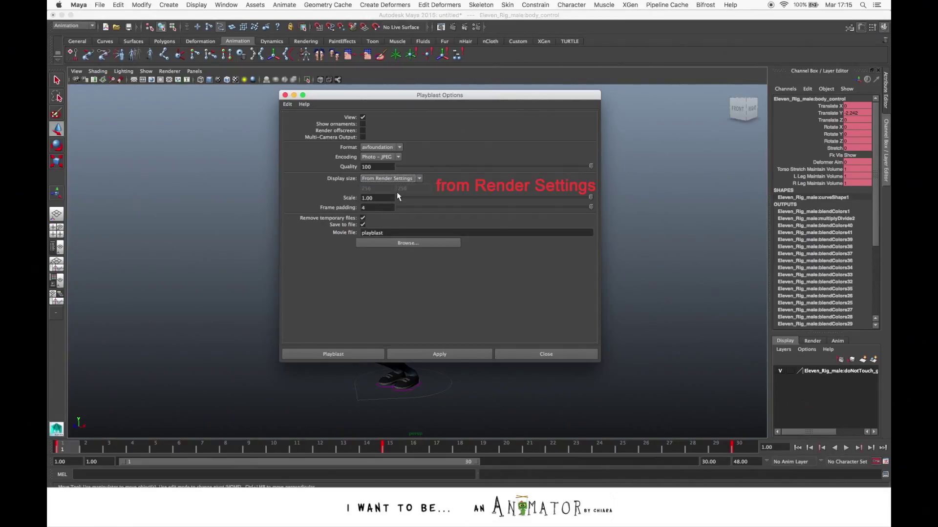
# Choose the HD 720 image size preset in the Render Settings and close them
pyautogui.click(476, 28)
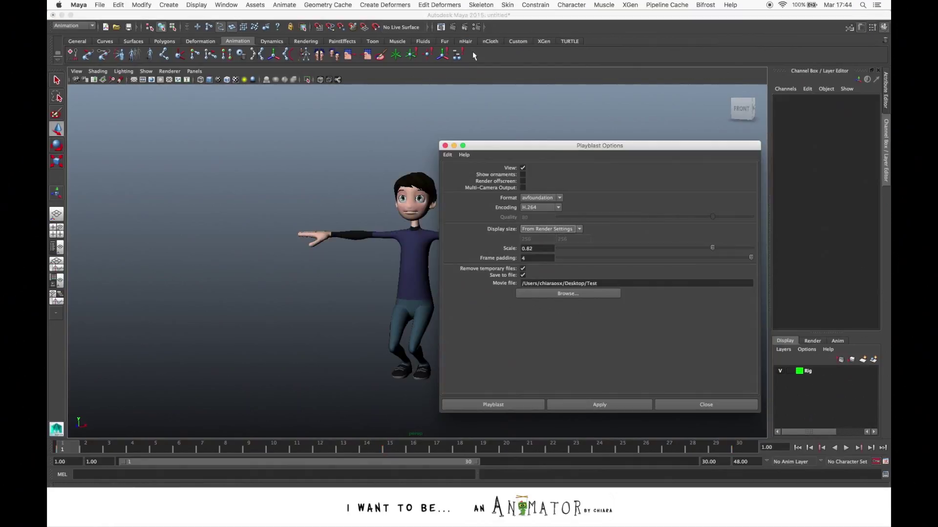
pyautogui.click(476, 27)
pyautogui.moveTo(509, 78); pyautogui.dragTo(508, 68)
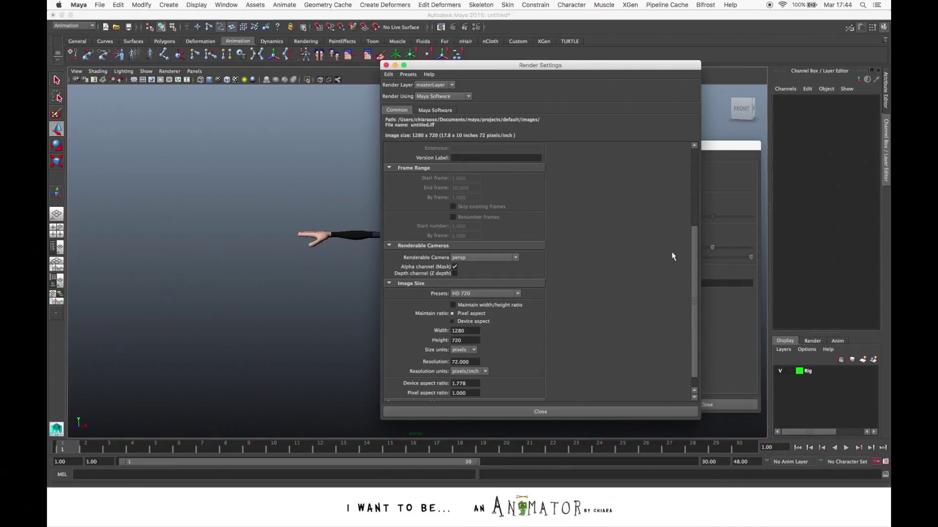
pyautogui.scroll(-1, 675, 256)
pyautogui.moveTo(694, 249); pyautogui.dragTo(696, 265)
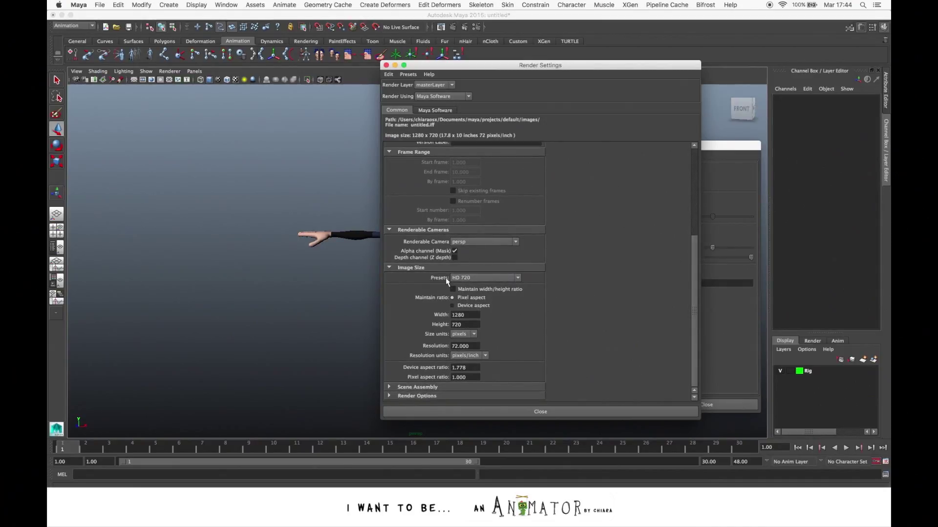
pyautogui.click(516, 279)
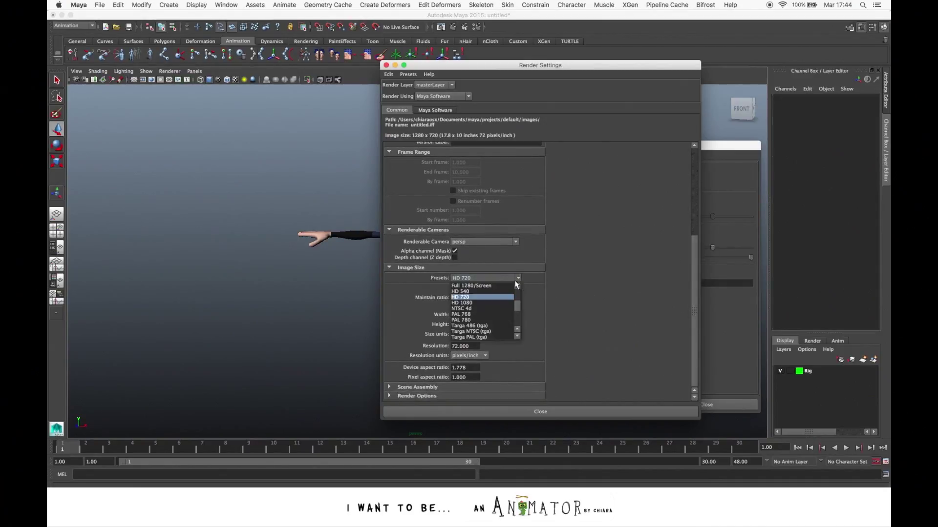
pyautogui.click(486, 298)
pyautogui.click(548, 411)
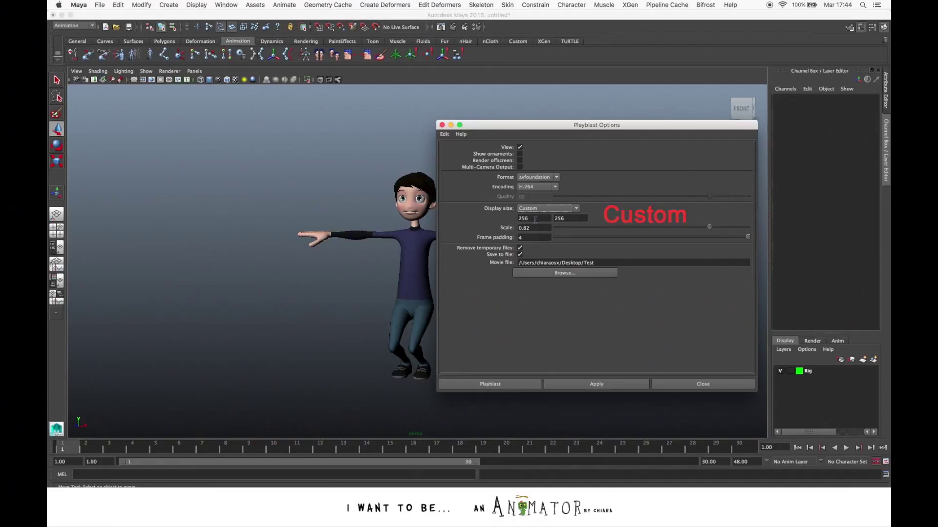
# Set the playblast display size to Custom and the scale to 1.00
pyautogui.click(535, 219)
pyautogui.click(562, 220)
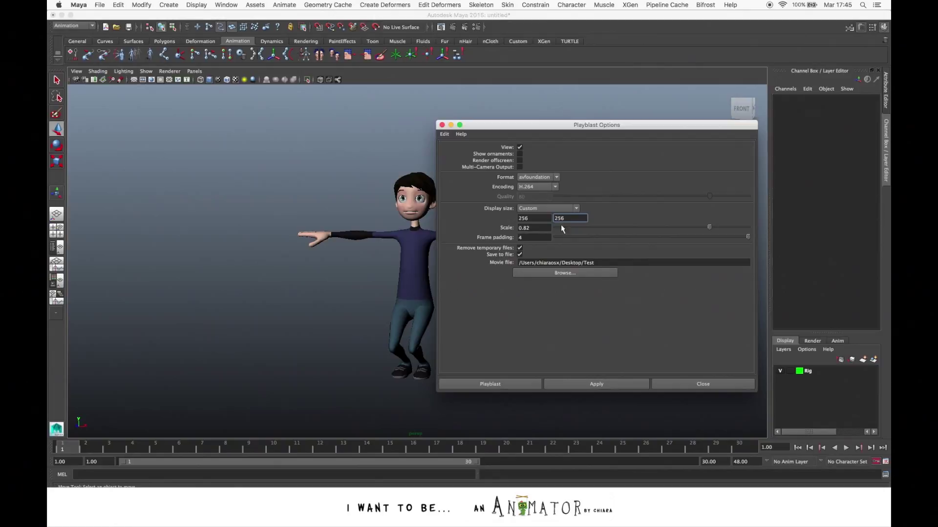
pyautogui.moveTo(710, 228); pyautogui.dragTo(548, 228)
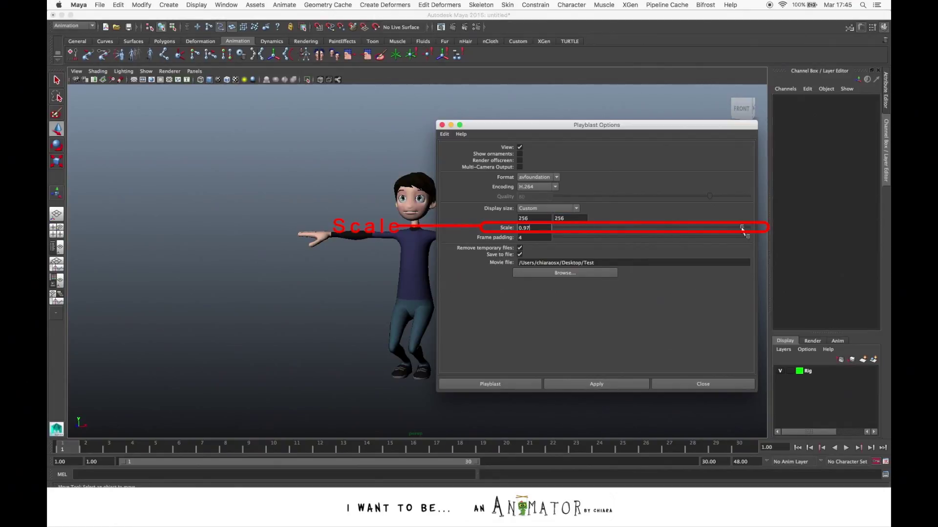
pyautogui.moveTo(742, 229); pyautogui.dragTo(747, 228)
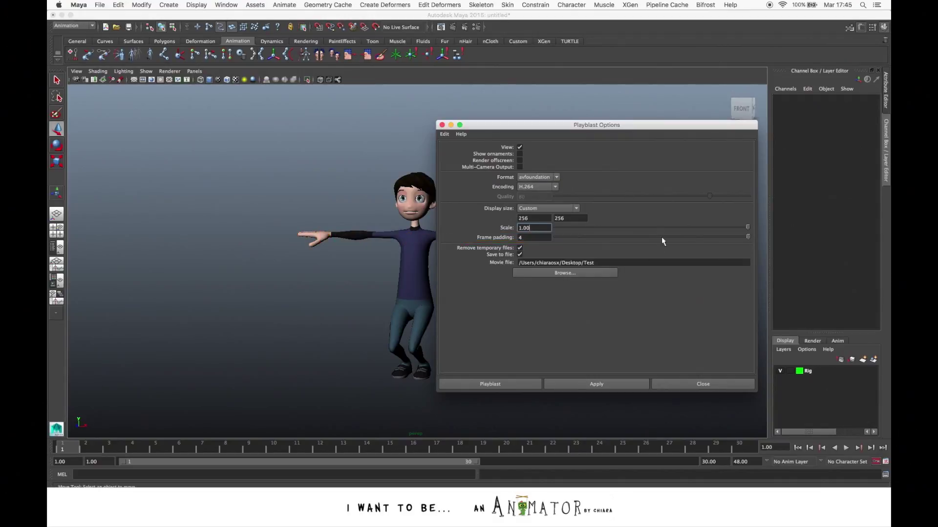
# Enable saving the playblast to file, set its movie file to Test2 on the Desktop, and run the playblast
pyautogui.click(519, 254)
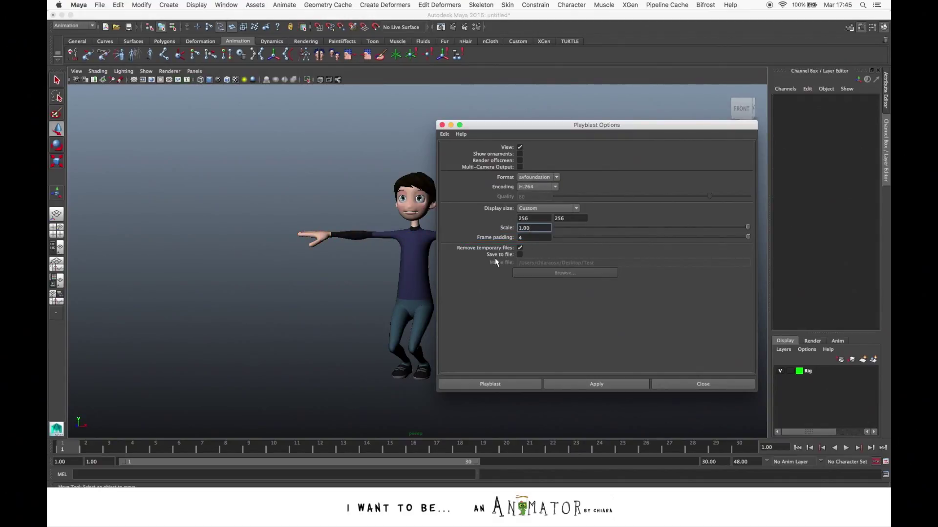
pyautogui.click(519, 254)
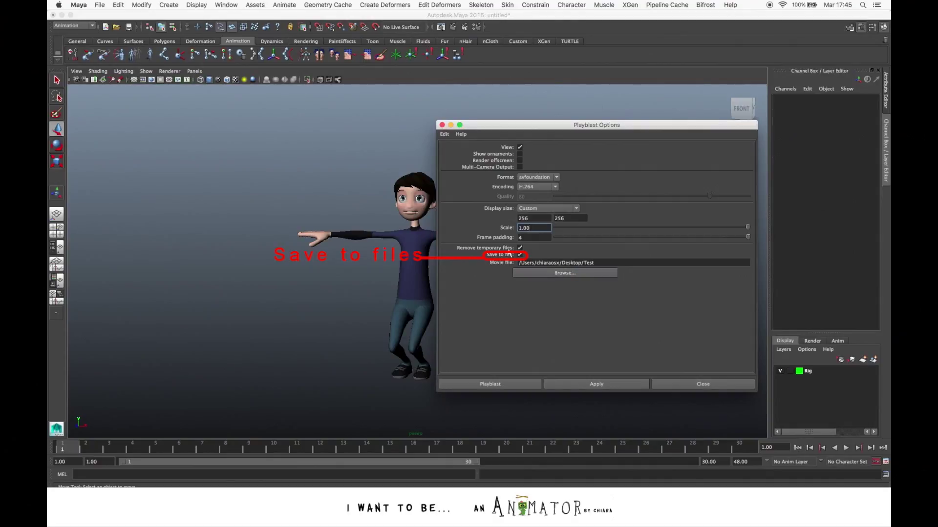
pyautogui.click(561, 274)
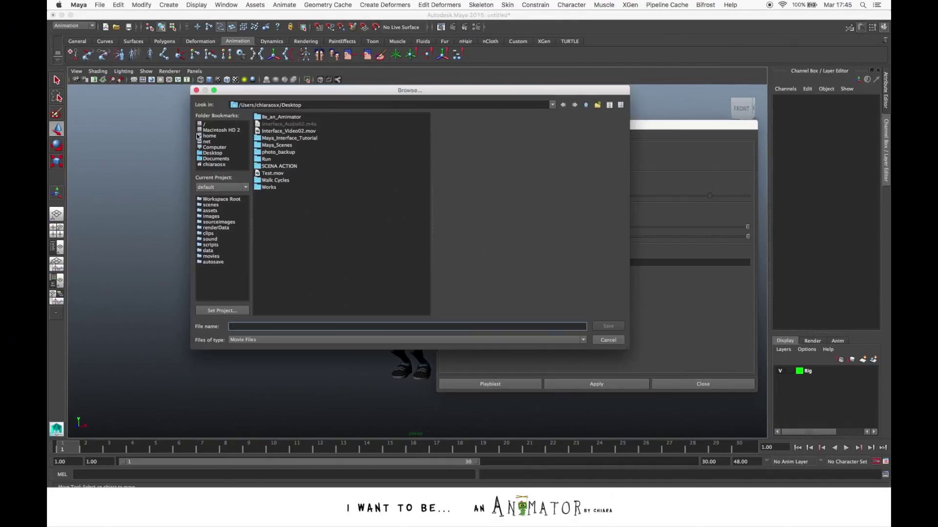
pyautogui.click(212, 153)
pyautogui.click(289, 326)
pyautogui.write('Test')
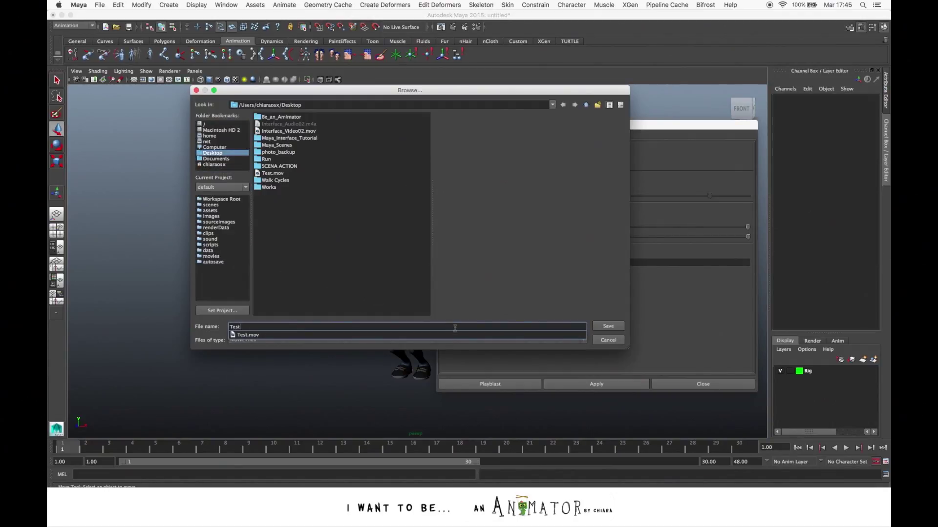
pyautogui.write('2')
pyautogui.click(608, 326)
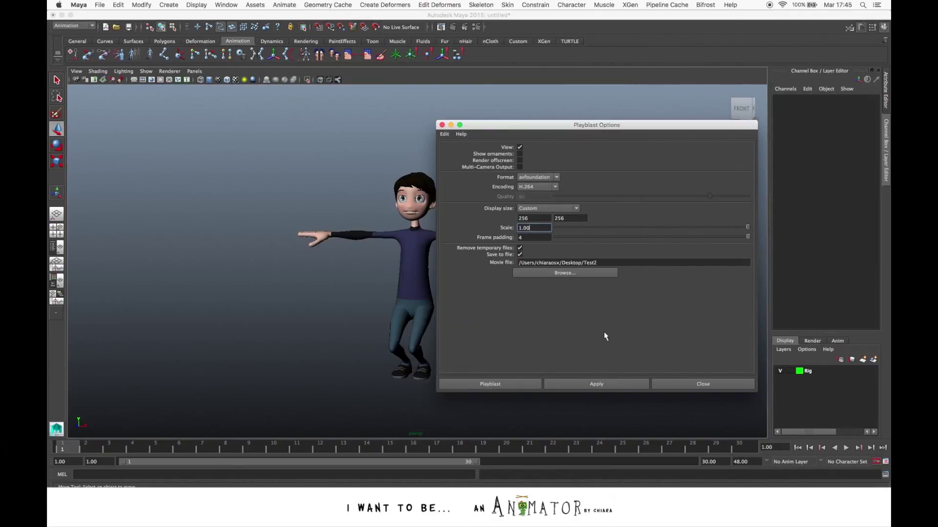
pyautogui.click(470, 387)
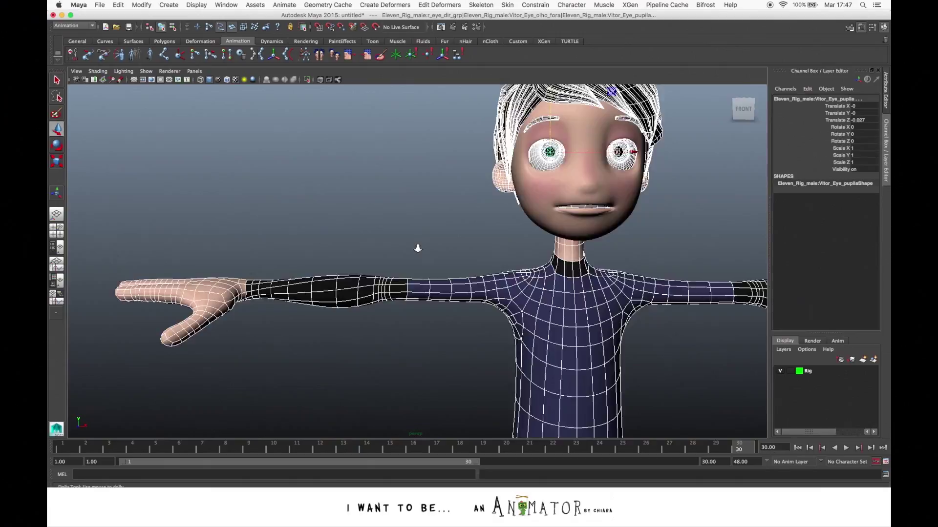
pyautogui.scroll(3, 419, 247)
# Display the character's meshes at low smoothness quality and examine the arm and the whole figure from several angles
pyautogui.click(621, 169)
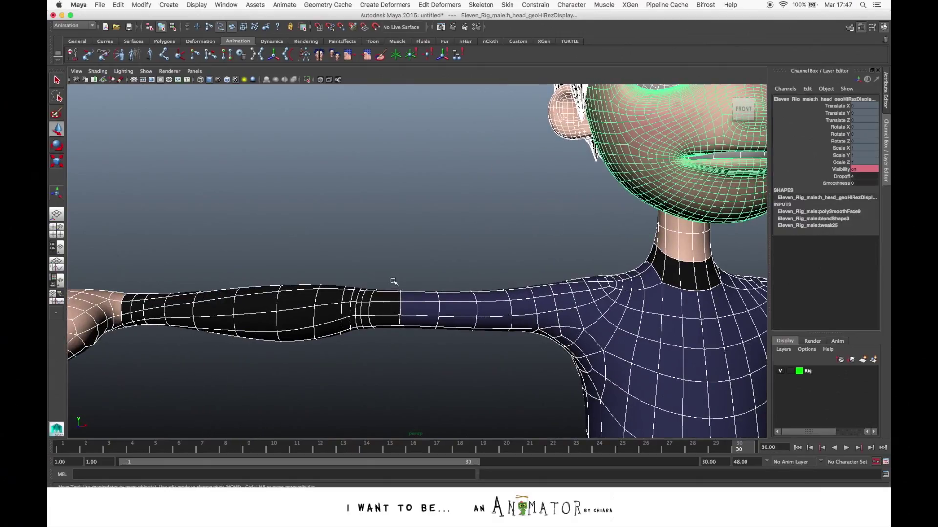
pyautogui.press('1')
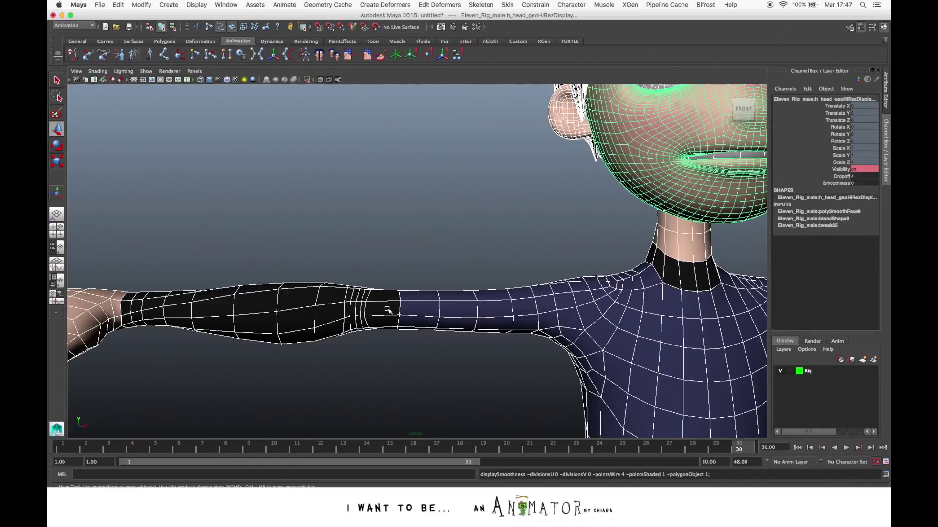
pyautogui.keyDown('alt'); pyautogui.moveTo(397, 296); pyautogui.dragTo(407, 268); pyautogui.keyUp('alt')
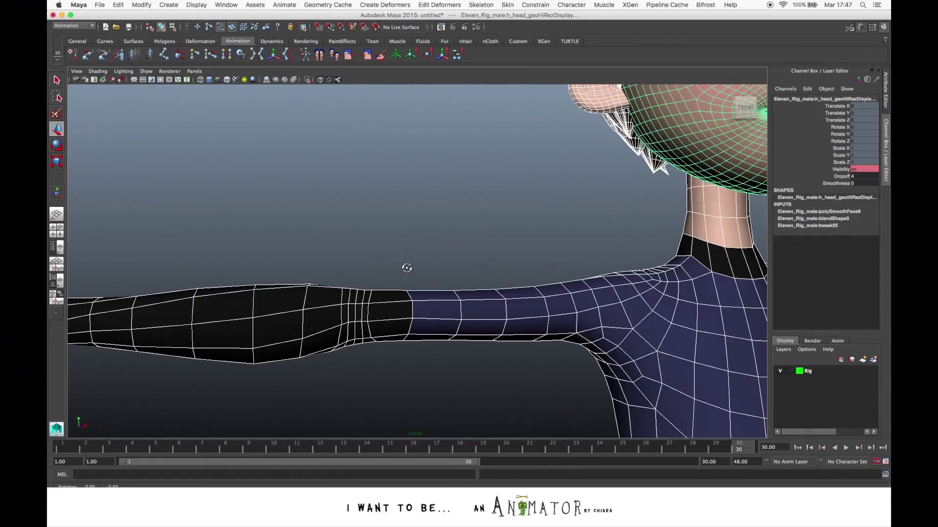
pyautogui.keyDown('alt'); pyautogui.moveTo(452, 286); pyautogui.dragTo(559, 321); pyautogui.keyUp('alt')
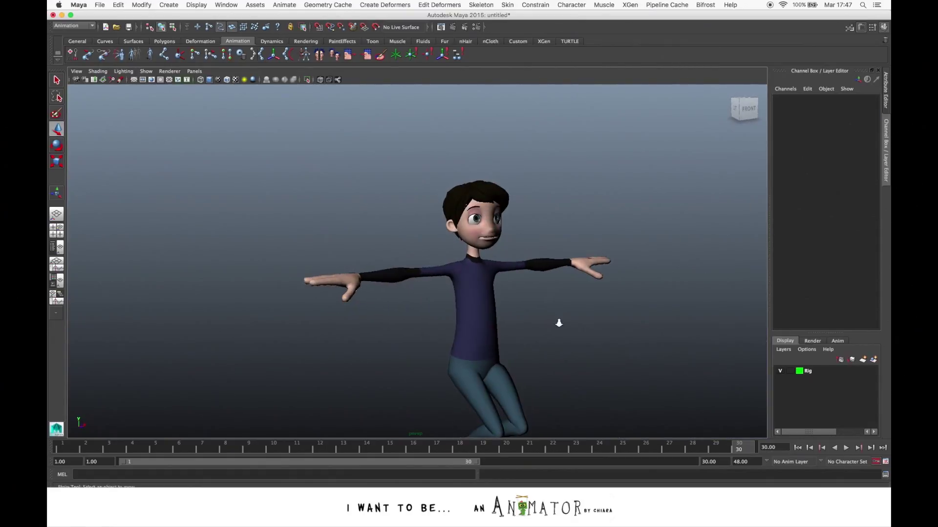
pyautogui.keyDown('alt'); pyautogui.moveTo(559, 321); pyautogui.dragTo(398, 301, button='right'); pyautogui.keyUp('alt')
pyautogui.keyDown('alt'); pyautogui.moveTo(398, 301); pyautogui.dragTo(415, 313); pyautogui.keyUp('alt')
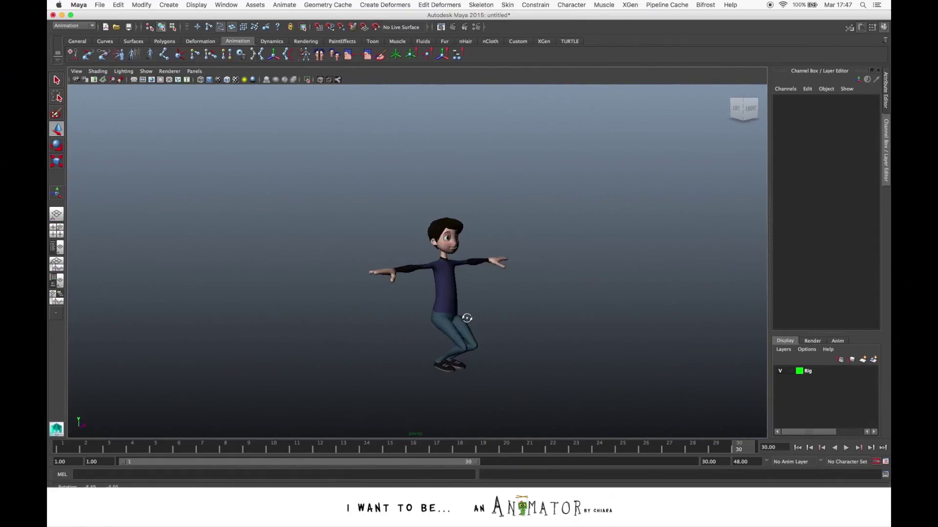
pyautogui.keyDown('alt'); pyautogui.moveTo(415, 313); pyautogui.dragTo(464, 314, button='right'); pyautogui.keyUp('alt')
pyautogui.keyDown('alt'); pyautogui.moveTo(465, 314); pyautogui.dragTo(466, 342); pyautogui.keyUp('alt')
pyautogui.keyDown('alt'); pyautogui.moveTo(466, 342); pyautogui.dragTo(520, 345, button='right'); pyautogui.keyUp('alt')
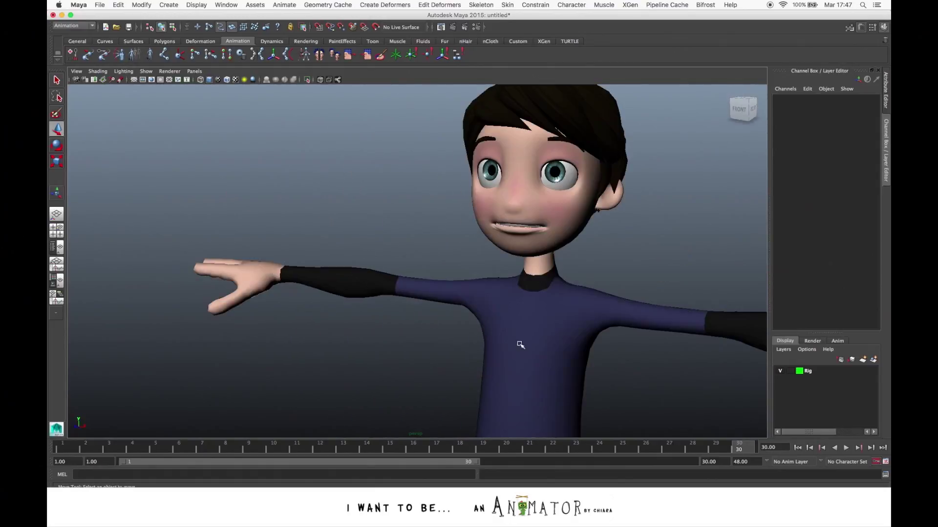
# Reapply the low display quality to the head and body meshes
pyautogui.click(519, 344)
pyautogui.keyDown('alt'); pyautogui.moveTo(519, 344); pyautogui.dragTo(545, 338); pyautogui.keyUp('alt')
pyautogui.press('1')
pyautogui.click(458, 366)
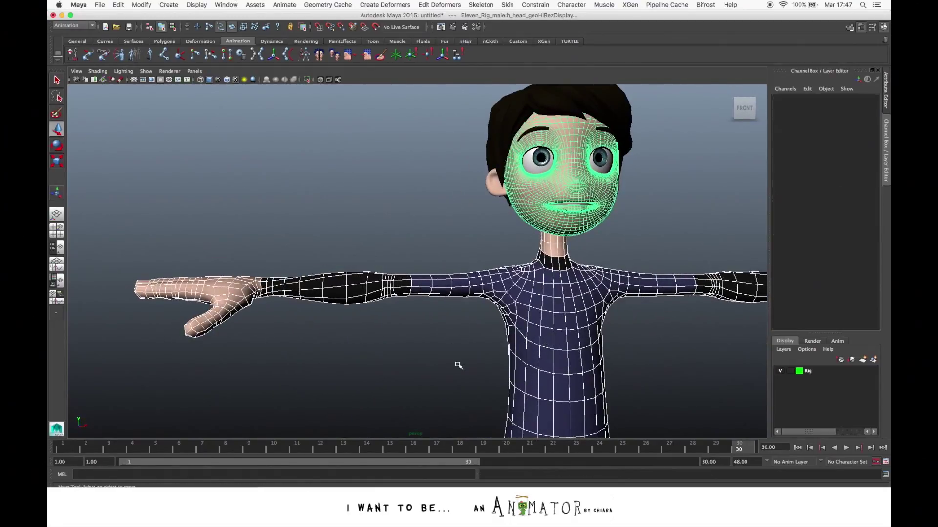
# Select the body mesh, display it at medium smoothness quality, and inspect the forearm up close
pyautogui.keyDown('alt'); pyautogui.moveTo(458, 366); pyautogui.dragTo(415, 247); pyautogui.keyUp('alt')
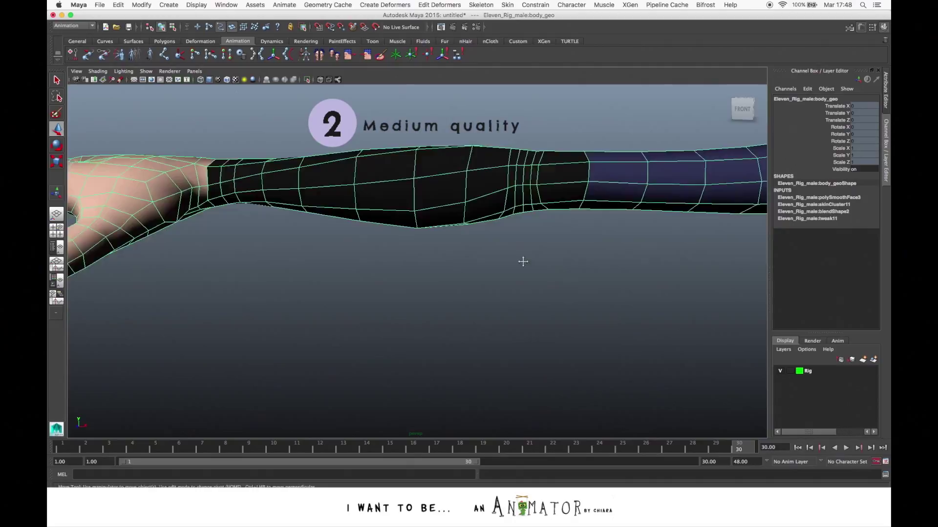
pyautogui.press('2')
pyautogui.keyDown('alt'); pyautogui.moveTo(435, 206); pyautogui.dragTo(447, 212, button='right'); pyautogui.keyUp('alt')
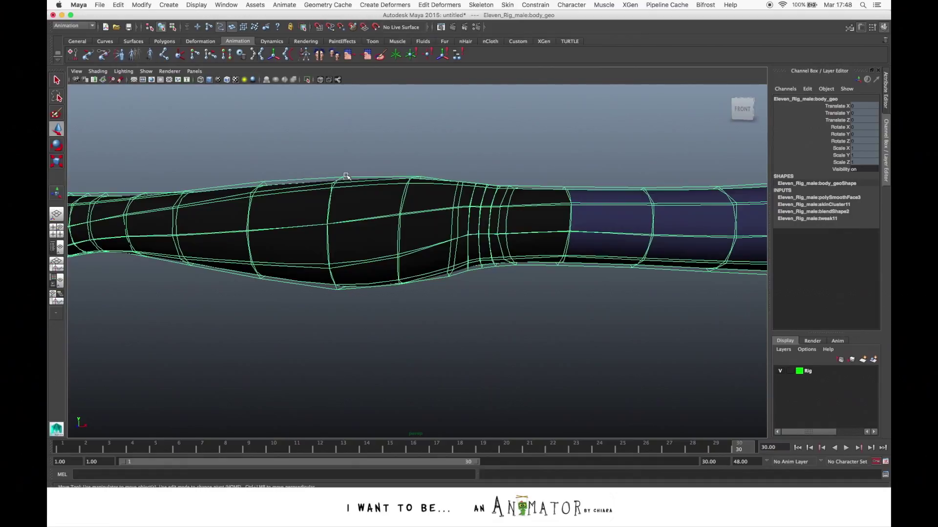
pyautogui.keyDown('alt'); pyautogui.moveTo(340, 188); pyautogui.dragTo(382, 240, button='right'); pyautogui.keyUp('alt')
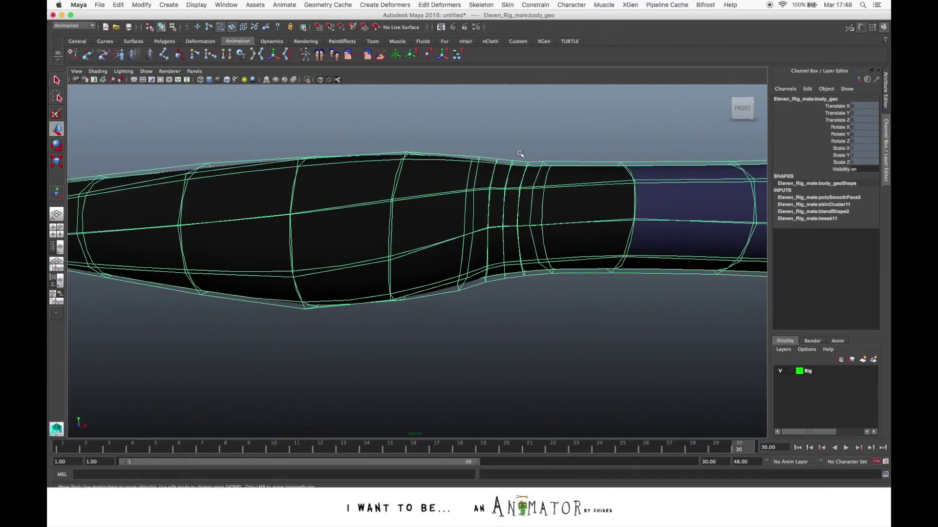
# Display the body mesh at smooth quality and check the arm's outline with the mesh deselected
pyautogui.press('3')
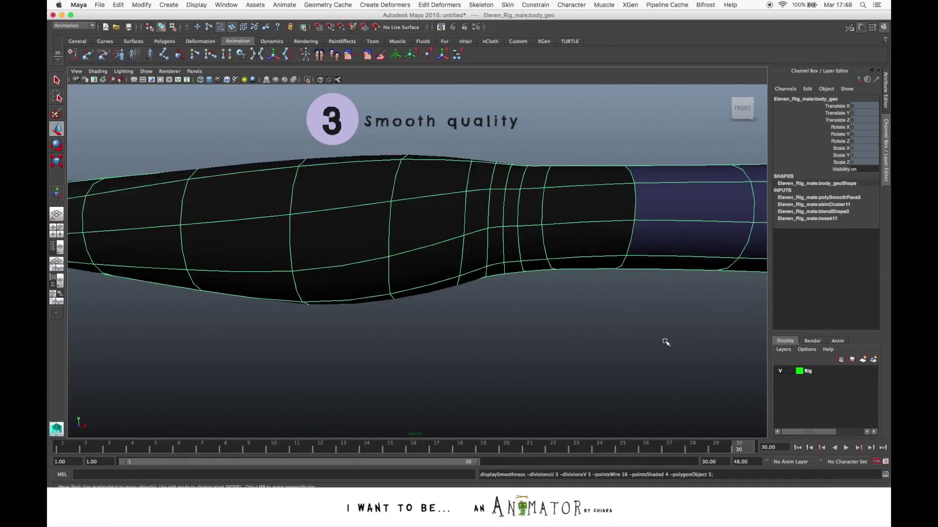
pyautogui.click(429, 314)
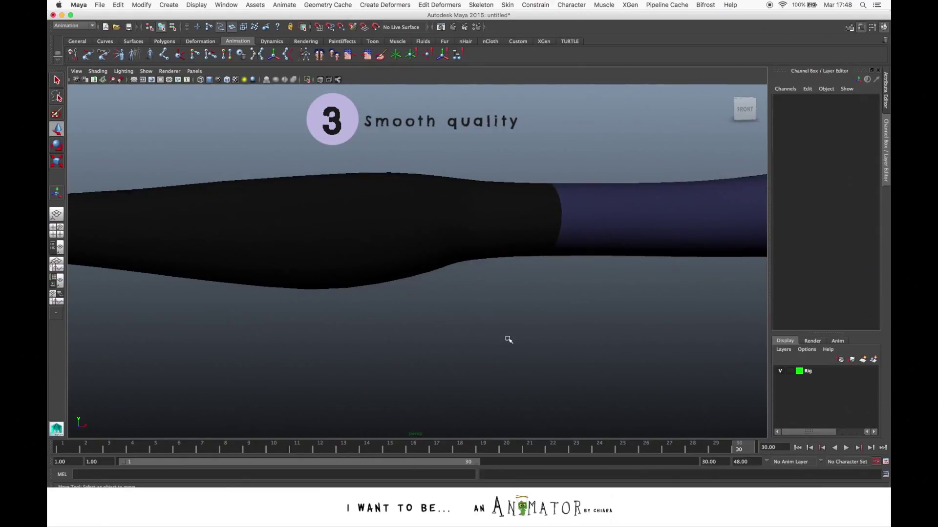
pyautogui.keyDown('alt'); pyautogui.moveTo(558, 263); pyautogui.dragTo(570, 295, button='right'); pyautogui.keyUp('alt')
pyautogui.click(513, 221)
pyautogui.click(525, 179)
pyautogui.click(563, 248)
# Examine the smoothed character's torso, arms and whole figure from several angles, with and without the body selected
pyautogui.keyDown('alt'); pyautogui.moveTo(687, 311); pyautogui.dragTo(462, 272, button='right'); pyautogui.keyUp('alt')
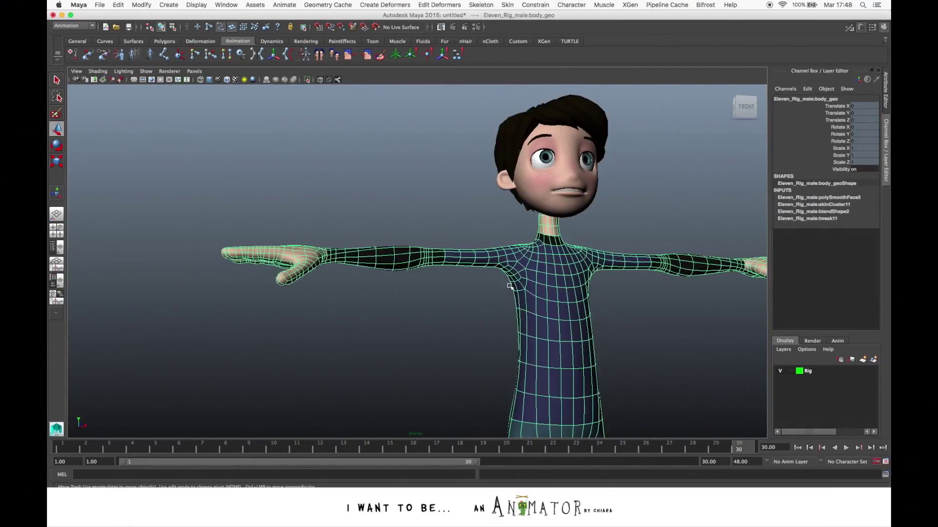
pyautogui.keyDown('alt'); pyautogui.moveTo(509, 283); pyautogui.dragTo(454, 223, button='middle'); pyautogui.keyUp('alt')
pyautogui.keyDown('alt'); pyautogui.moveTo(454, 222); pyautogui.dragTo(584, 277); pyautogui.keyUp('alt')
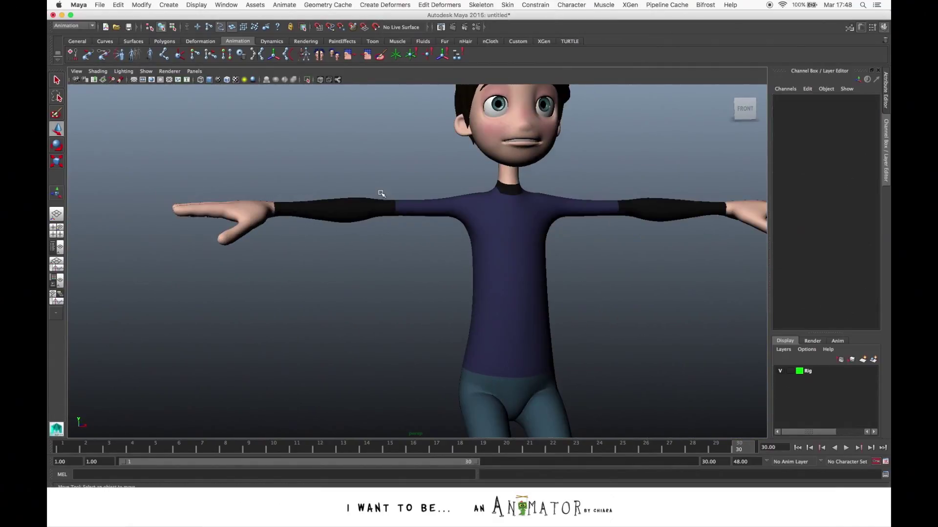
pyautogui.moveTo(381, 192); pyautogui.dragTo(439, 263)
pyautogui.keyDown('alt'); pyautogui.moveTo(439, 262); pyautogui.dragTo(559, 272, button='right'); pyautogui.keyUp('alt')
pyautogui.keyDown('alt'); pyautogui.moveTo(581, 267); pyautogui.dragTo(593, 262); pyautogui.keyUp('alt')
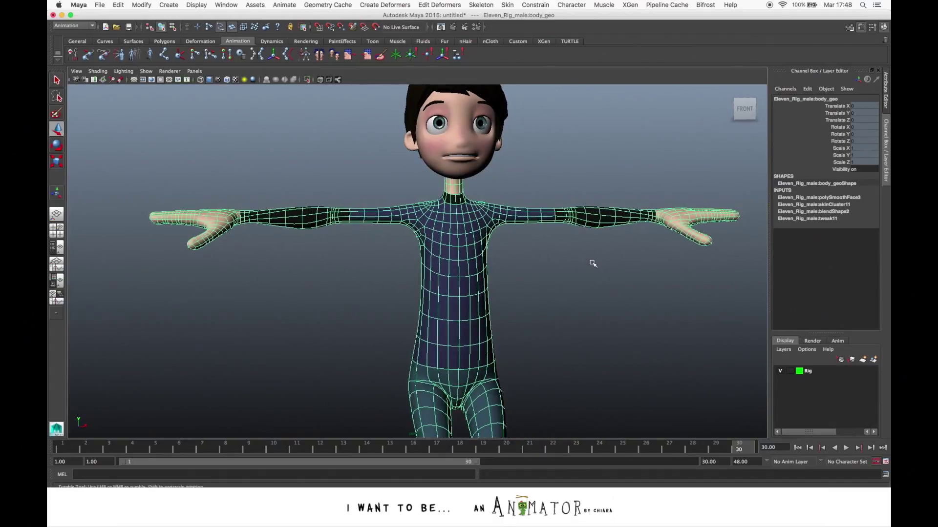
pyautogui.click(524, 269)
pyautogui.keyDown('alt'); pyautogui.moveTo(524, 268); pyautogui.dragTo(539, 266); pyautogui.keyUp('alt')
pyautogui.keyDown('alt'); pyautogui.moveTo(353, 225); pyautogui.dragTo(549, 298); pyautogui.keyUp('alt')
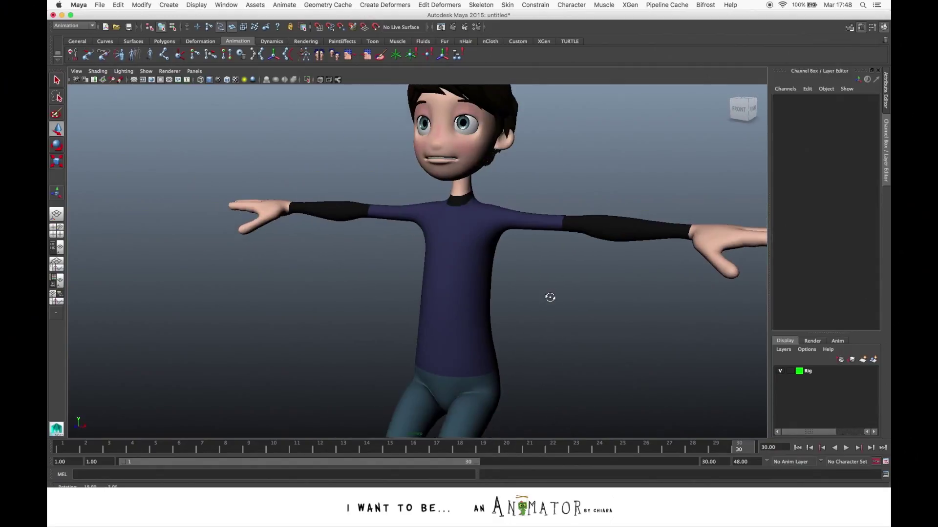
pyautogui.keyDown('alt'); pyautogui.moveTo(530, 240); pyautogui.dragTo(517, 231); pyautogui.keyUp('alt')
pyautogui.keyDown('alt'); pyautogui.moveTo(454, 266); pyautogui.dragTo(476, 273); pyautogui.keyUp('alt')
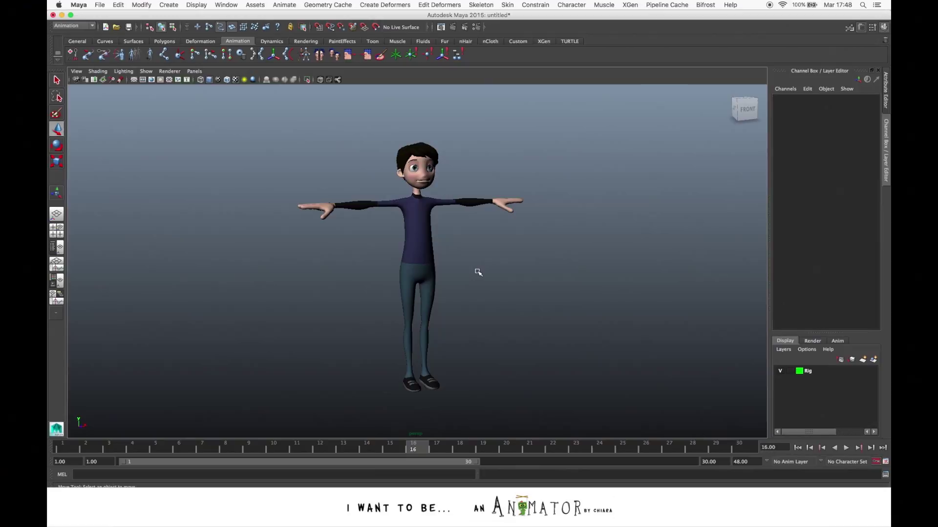
# Switch the viewport to wireframe display and view the character from the front and back
pyautogui.press('4')
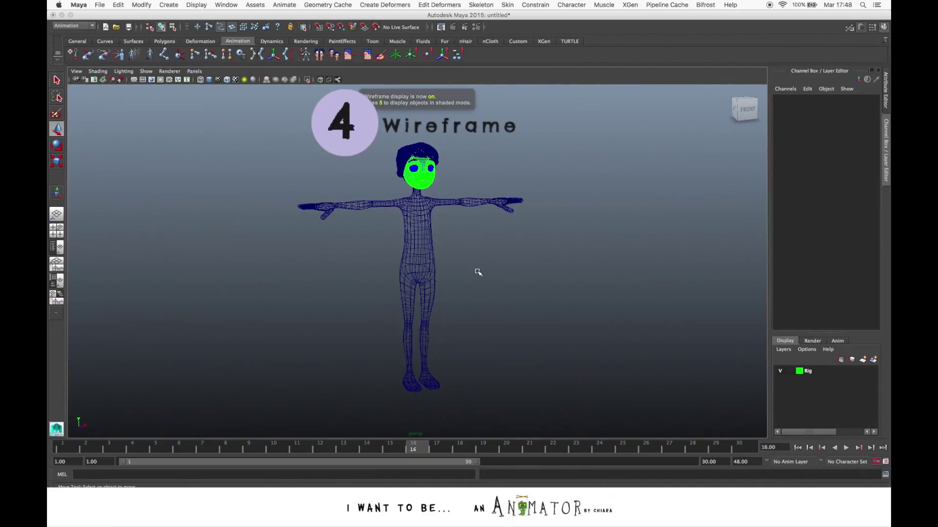
pyautogui.keyDown('alt'); pyautogui.moveTo(615, 261); pyautogui.dragTo(598, 259); pyautogui.keyUp('alt')
pyautogui.keyDown('alt'); pyautogui.moveTo(426, 256); pyautogui.dragTo(669, 262); pyautogui.keyUp('alt')
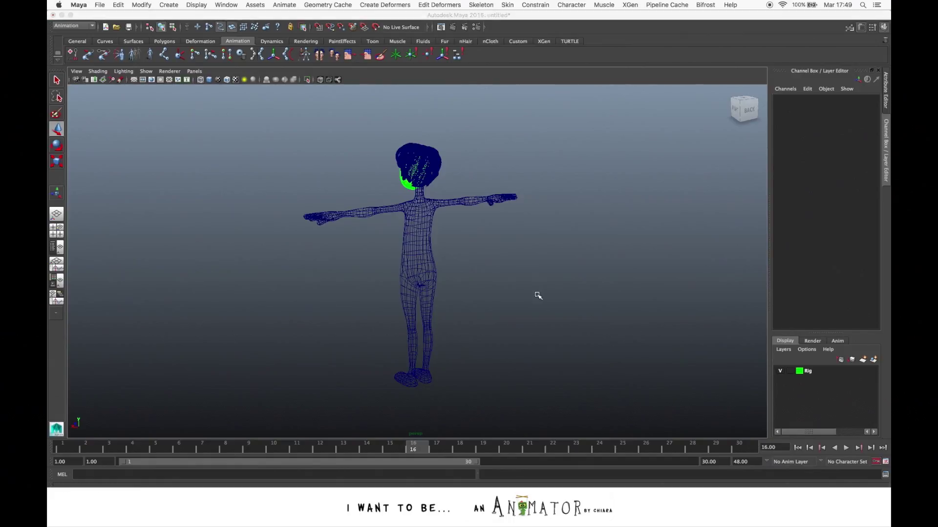
# Switch the viewport to shaded display without textures and view the character from the front
pyautogui.press('5')
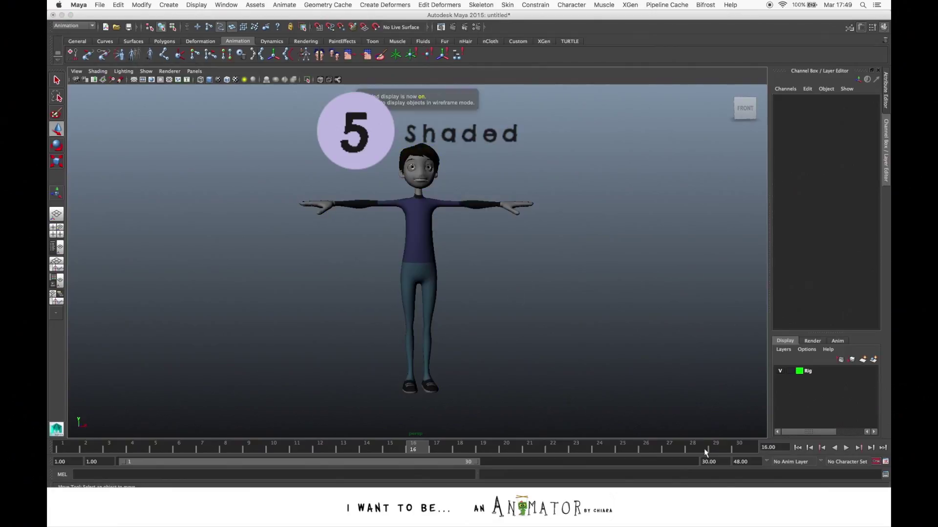
pyautogui.moveTo(467, 225); pyautogui.dragTo(487, 183)
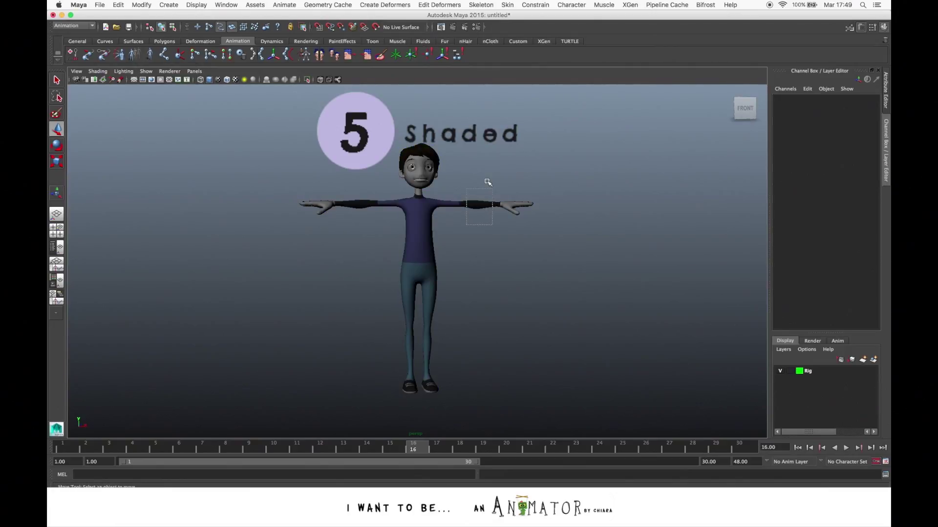
pyautogui.moveTo(461, 157)
pyautogui.keyDown('alt'); pyautogui.mouseDown()
pyautogui.moveTo(475, 190)
pyautogui.moveTo(462, 159)
pyautogui.mouseUp(); pyautogui.keyUp('alt')
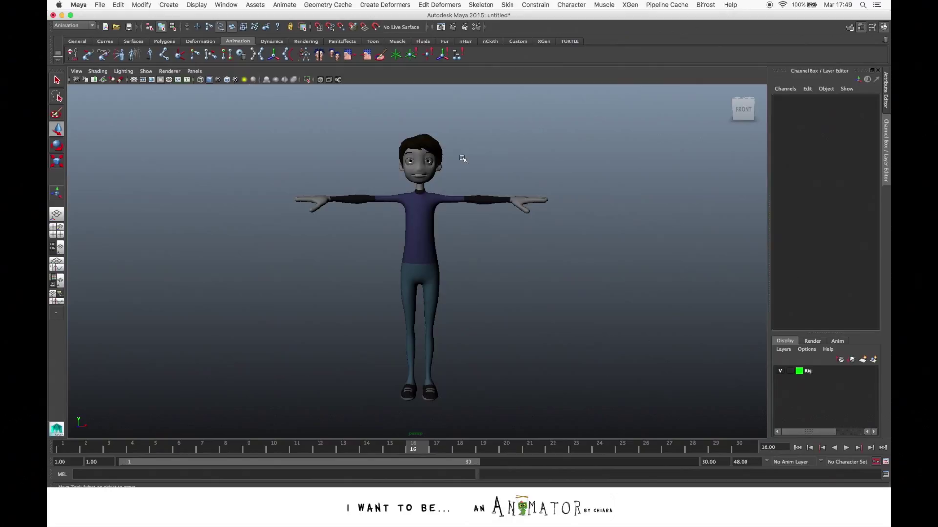
# Examine the untextured shaded character up close and at full length
pyautogui.scroll(3, 491, 226)
pyautogui.click(429, 237)
pyautogui.keyDown('alt'); pyautogui.moveTo(467, 259); pyautogui.dragTo(413, 254); pyautogui.keyUp('alt')
pyautogui.click(483, 257)
pyautogui.click(409, 250)
pyautogui.keyDown('alt'); pyautogui.moveTo(348, 241); pyautogui.dragTo(342, 237); pyautogui.keyUp('alt')
pyautogui.moveTo(348, 235); pyautogui.dragTo(461, 293)
pyautogui.keyDown('alt'); pyautogui.moveTo(462, 293); pyautogui.dragTo(440, 293); pyautogui.keyUp('alt')
pyautogui.click(428, 158)
pyautogui.click(562, 185)
pyautogui.keyDown('alt'); pyautogui.moveTo(561, 241); pyautogui.dragTo(548, 253); pyautogui.keyUp('alt')
pyautogui.click(536, 241)
pyautogui.scroll(-3, 492, 251)
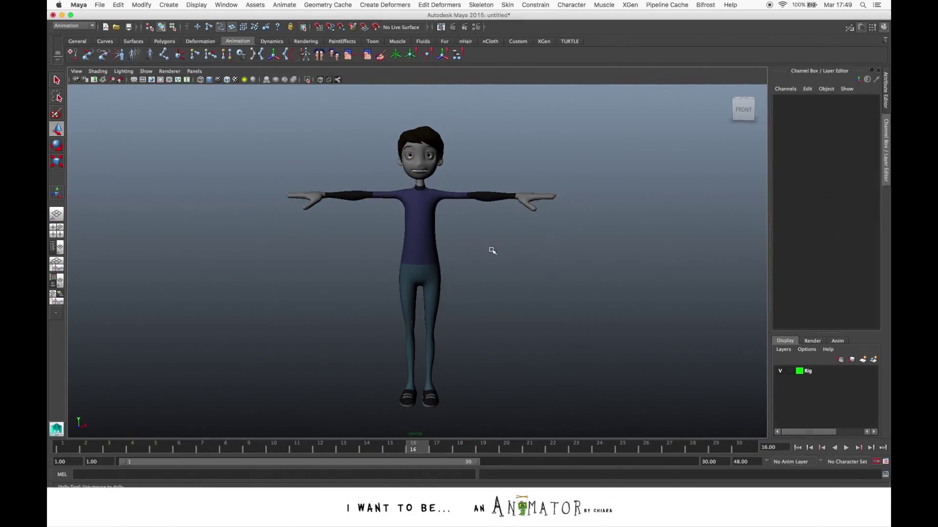
pyautogui.keyDown('alt'); pyautogui.moveTo(498, 247); pyautogui.dragTo(490, 243, button='middle'); pyautogui.keyUp('alt')
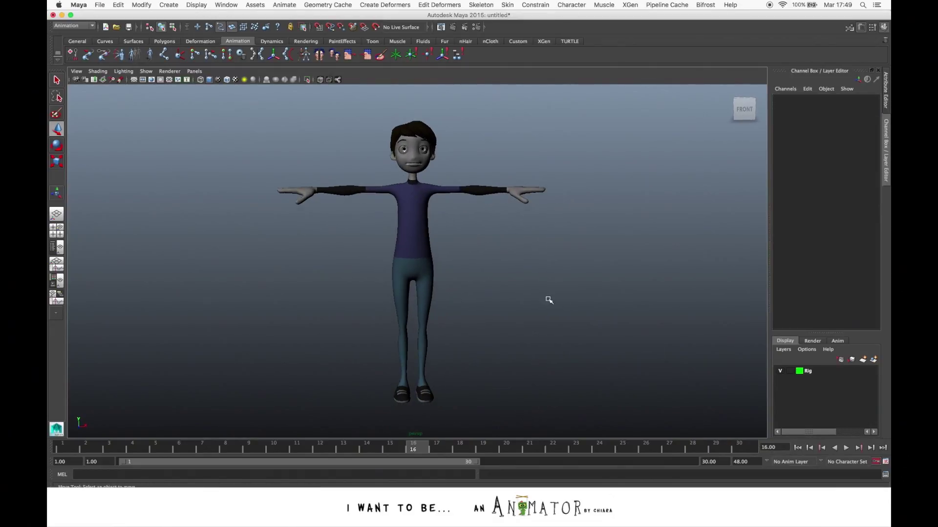
# Switch the viewport to textured display, turn on the scene lights, and view the lit character
pyautogui.press('6')
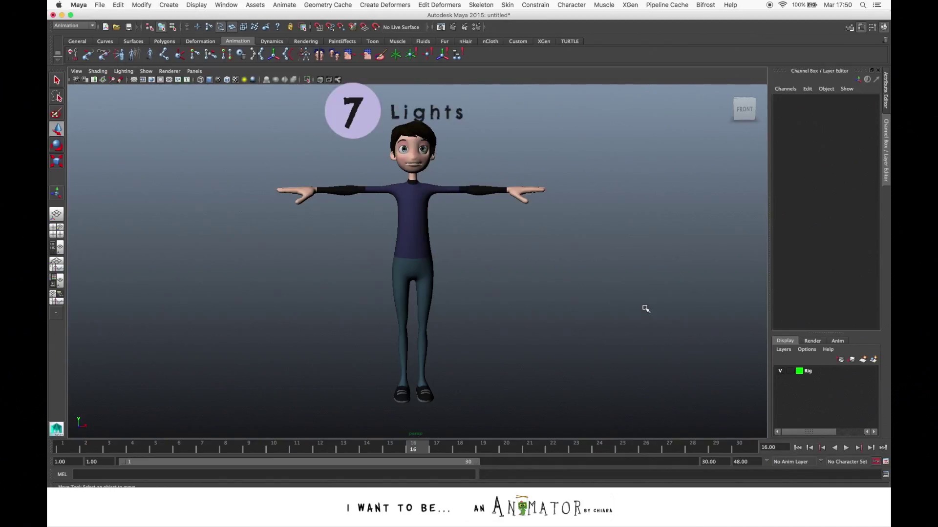
pyautogui.press('7')
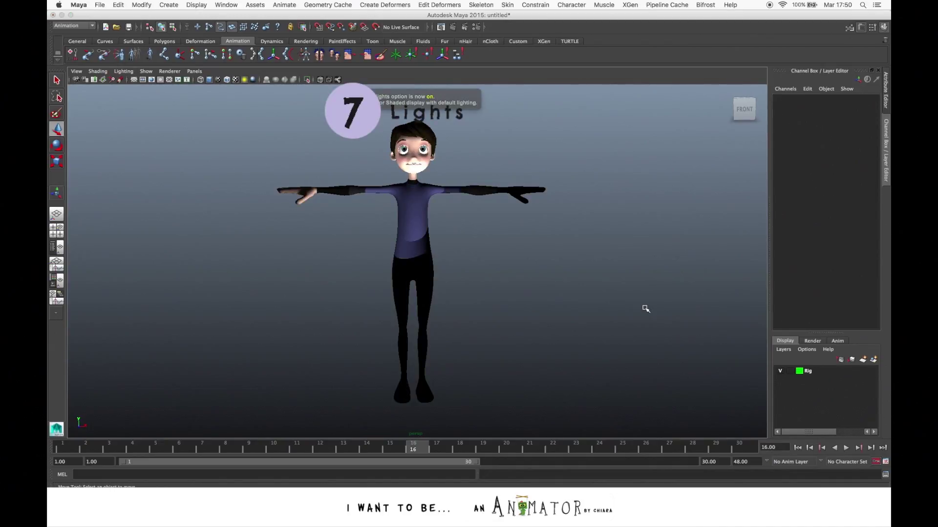
pyautogui.keyDown('alt'); pyautogui.moveTo(609, 310); pyautogui.dragTo(519, 308); pyautogui.keyUp('alt')
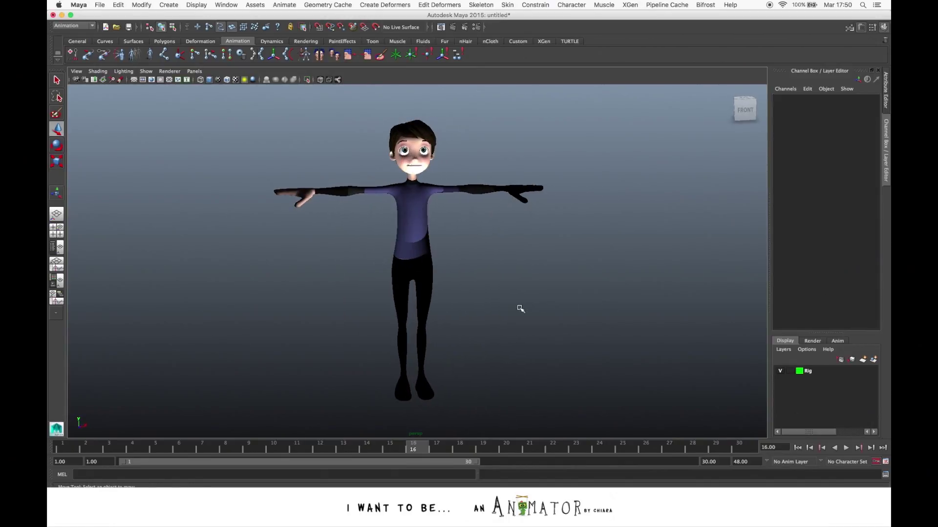
pyautogui.keyDown('alt'); pyautogui.moveTo(519, 308); pyautogui.dragTo(501, 238, button='right'); pyautogui.keyUp('alt')
pyautogui.keyDown('alt'); pyautogui.moveTo(501, 239); pyautogui.dragTo(552, 273); pyautogui.keyUp('alt')
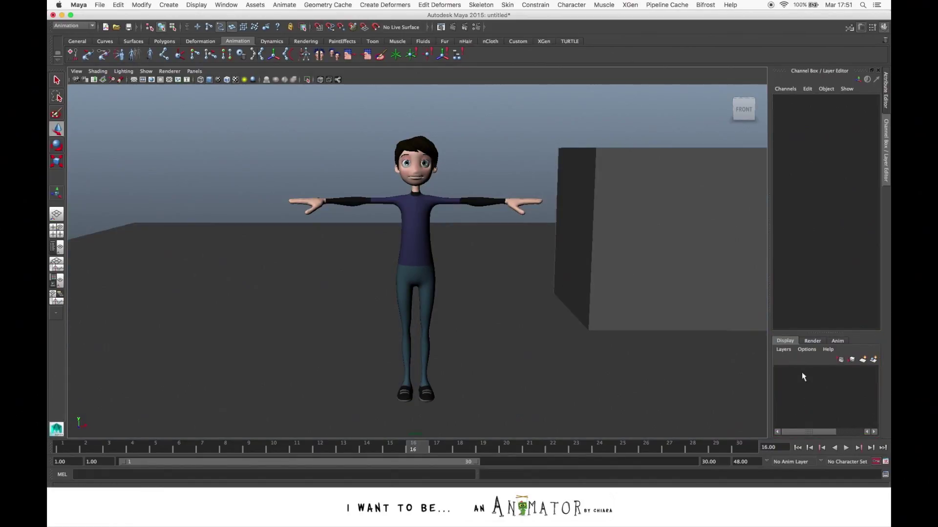
# Select the Eleven_Rig_grp group in the Outliner and close the Outliner window
pyautogui.click(226, 5)
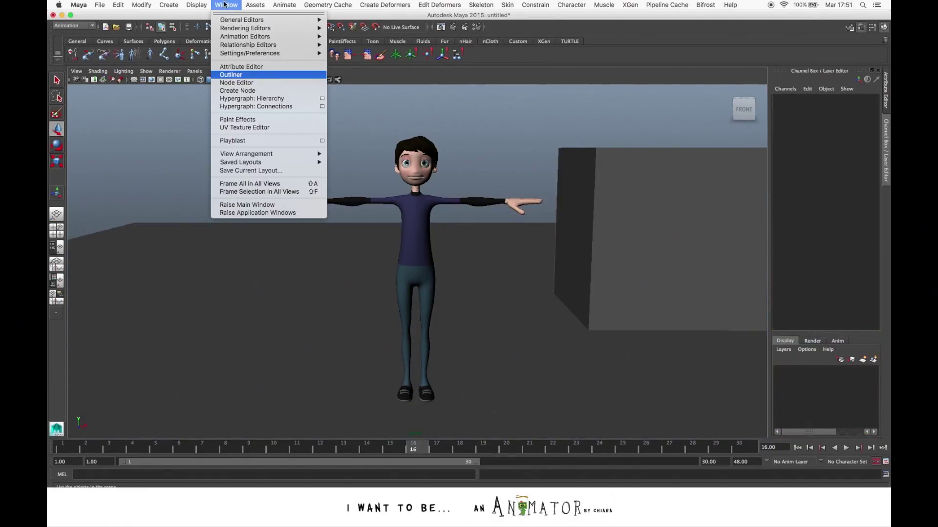
pyautogui.click(246, 77)
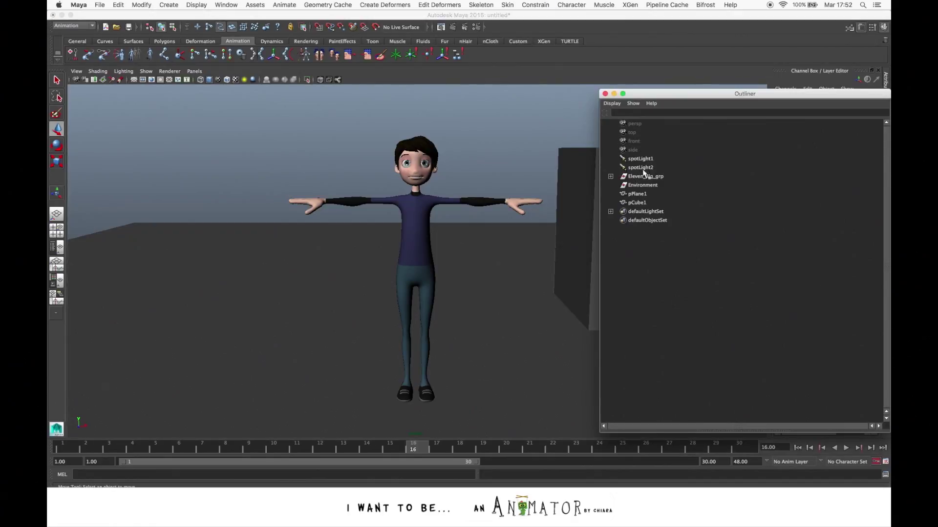
pyautogui.click(643, 177)
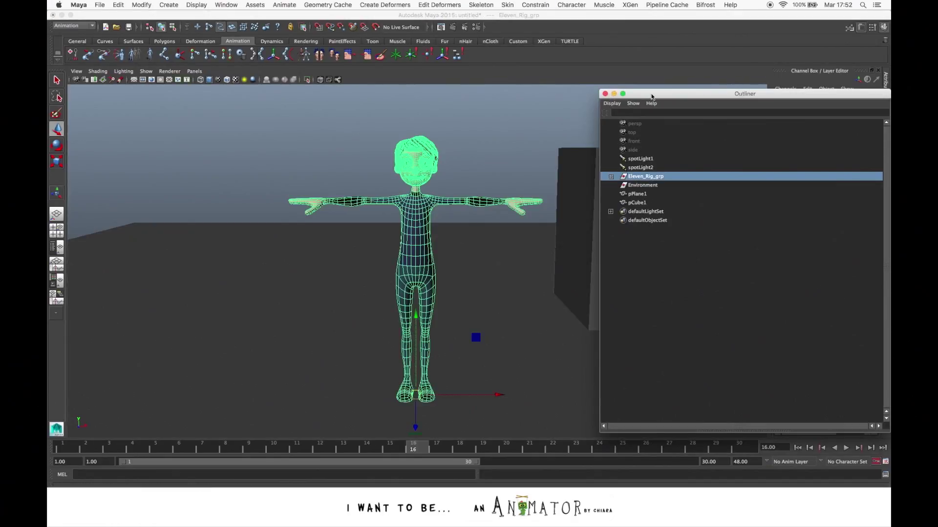
pyautogui.moveTo(652, 96); pyautogui.dragTo(406, 145)
pyautogui.click(361, 139)
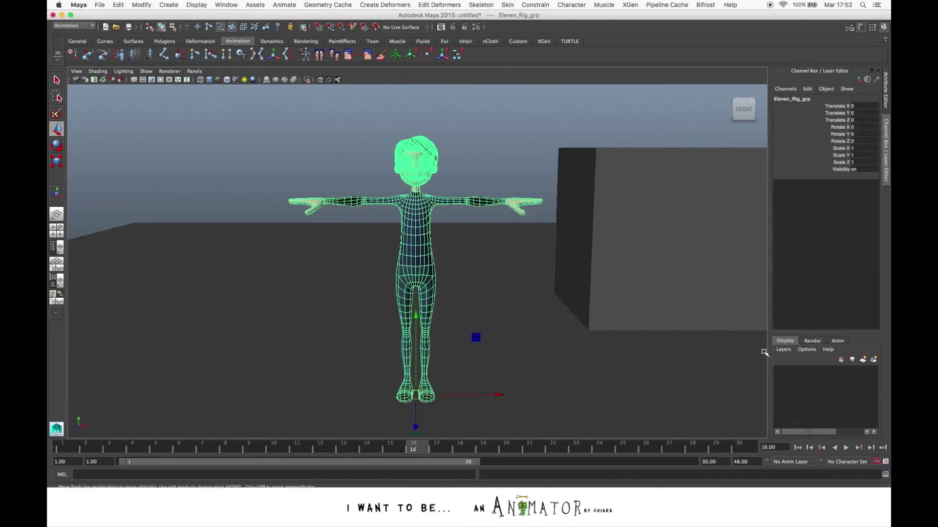
# Create a display layer and add the selected Eleven_Rig_grp to it
pyautogui.click(787, 350)
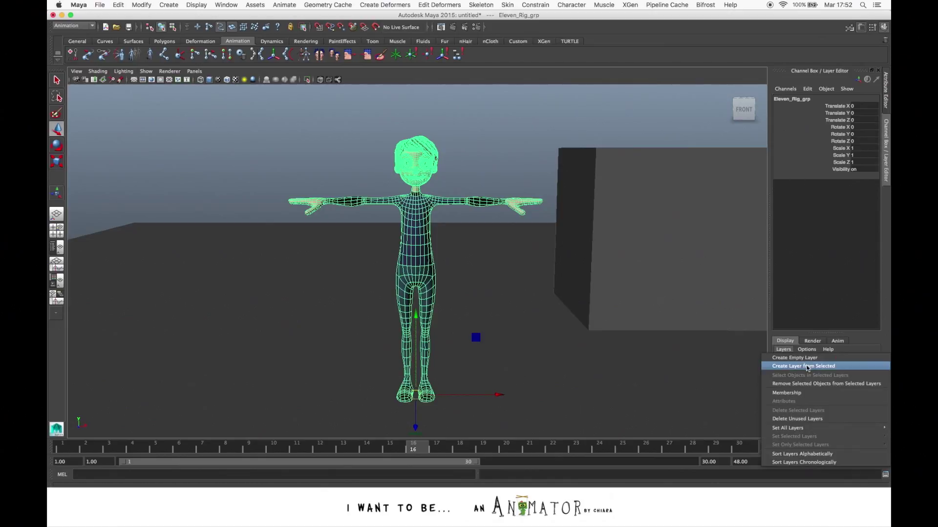
pyautogui.click(807, 367)
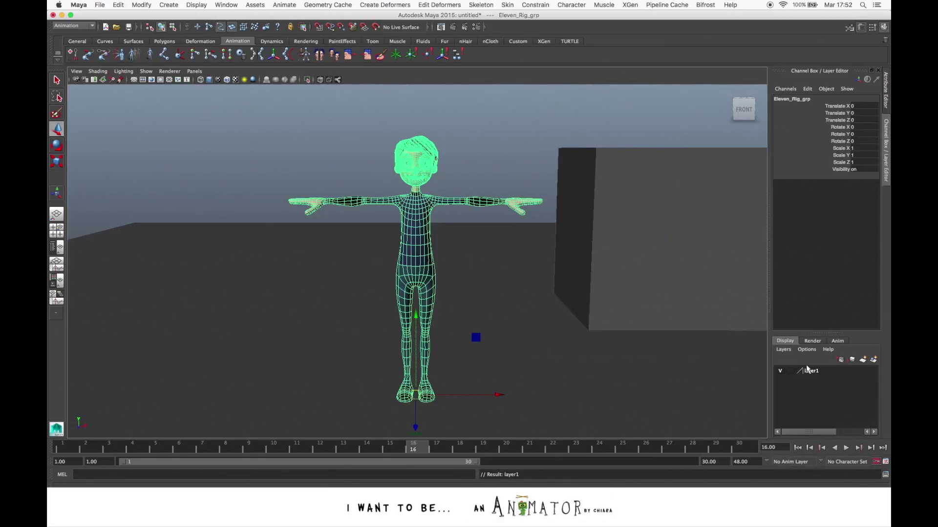
pyautogui.rightClick(806, 371)
pyautogui.click(797, 392)
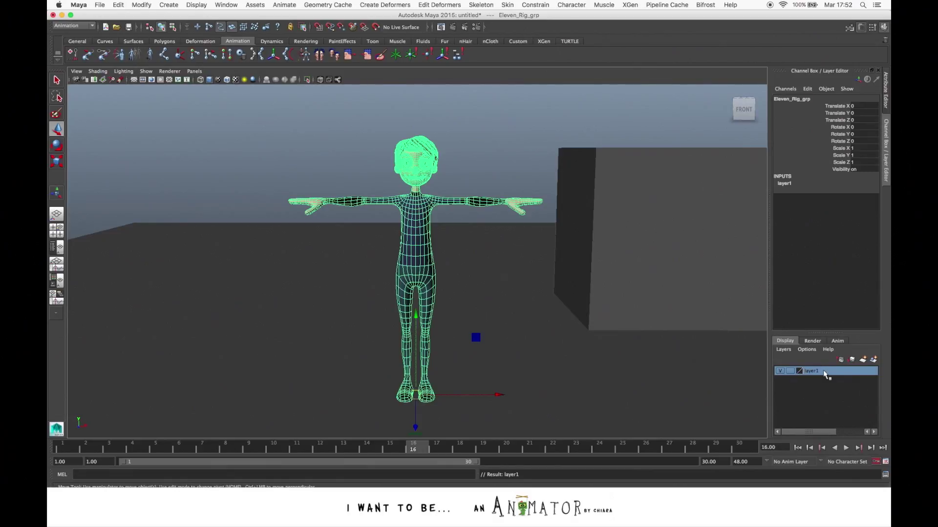
# Toggle the visibility of the character's display layer off and on, and delete the layer
pyautogui.click(780, 371)
pyautogui.click(780, 371)
pyautogui.rightClick(817, 375)
pyautogui.click(821, 445)
# Create an empty display layer and add the selected Eleven_Rig_grp objects to it
pyautogui.click(784, 350)
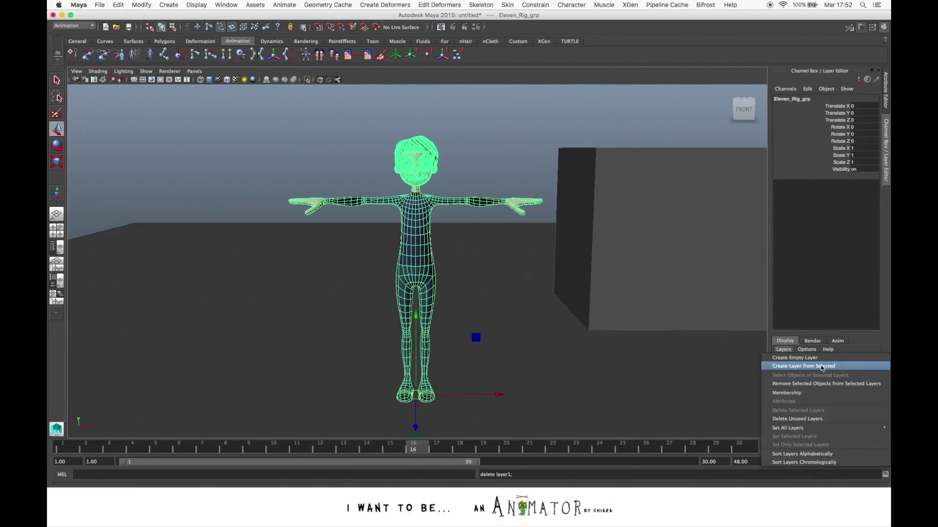
pyautogui.click(505, 229)
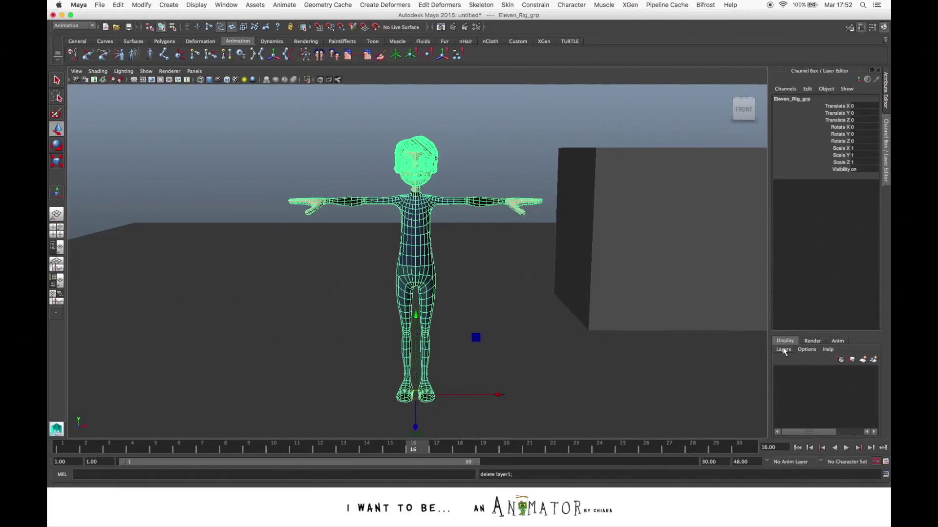
pyautogui.click(783, 350)
pyautogui.click(825, 361)
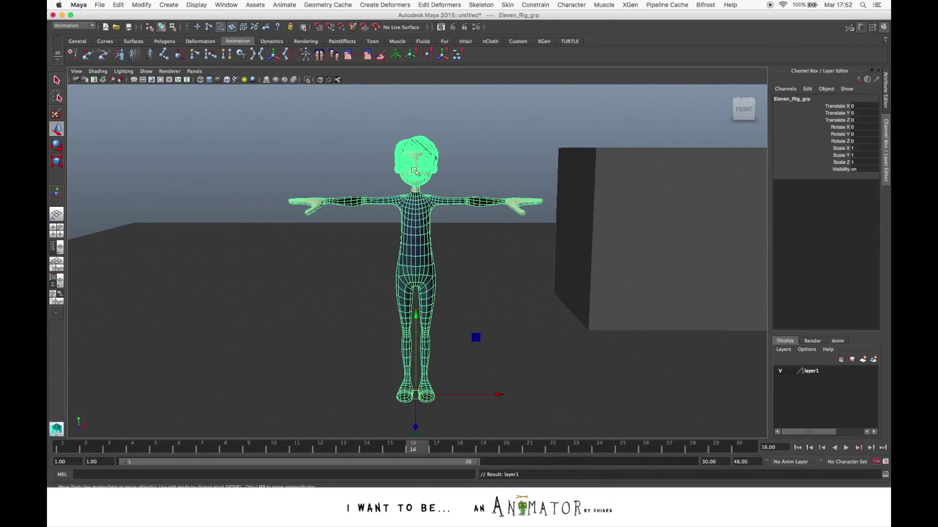
pyautogui.click(788, 372)
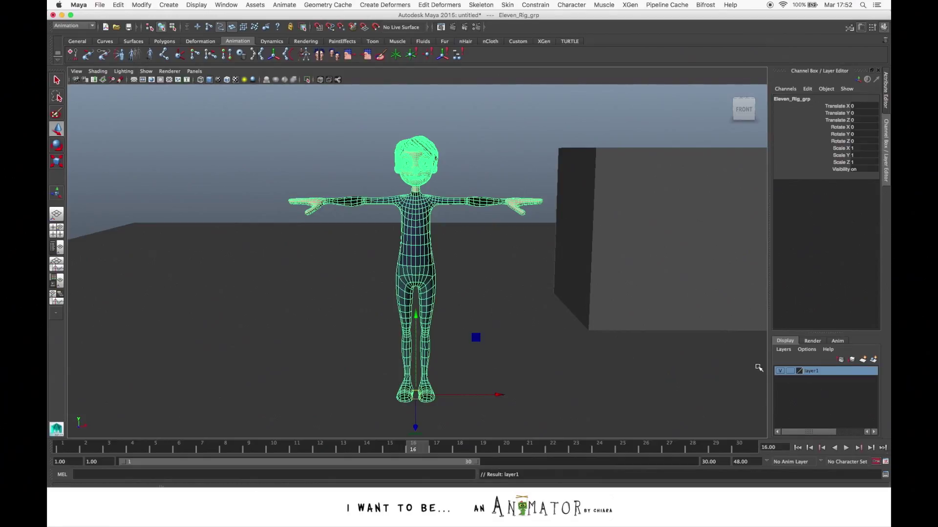
pyautogui.rightClick(809, 372)
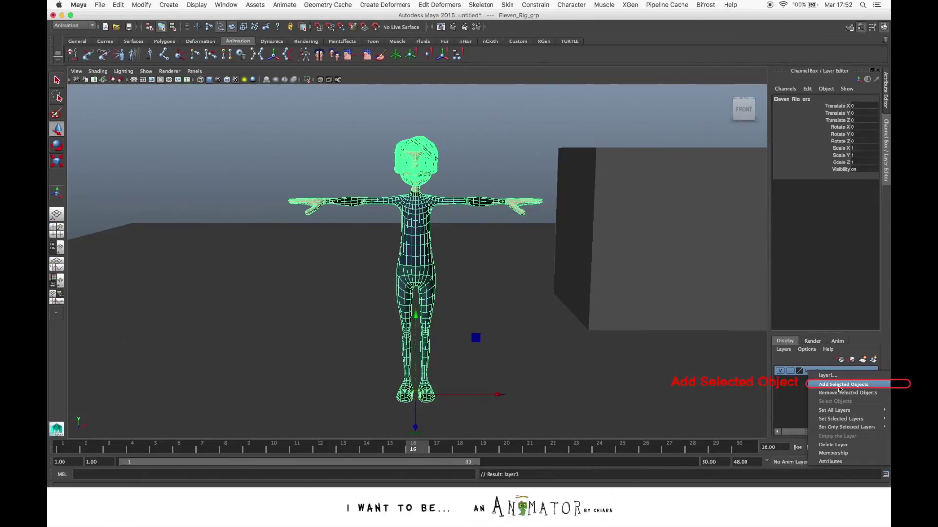
pyautogui.click(871, 386)
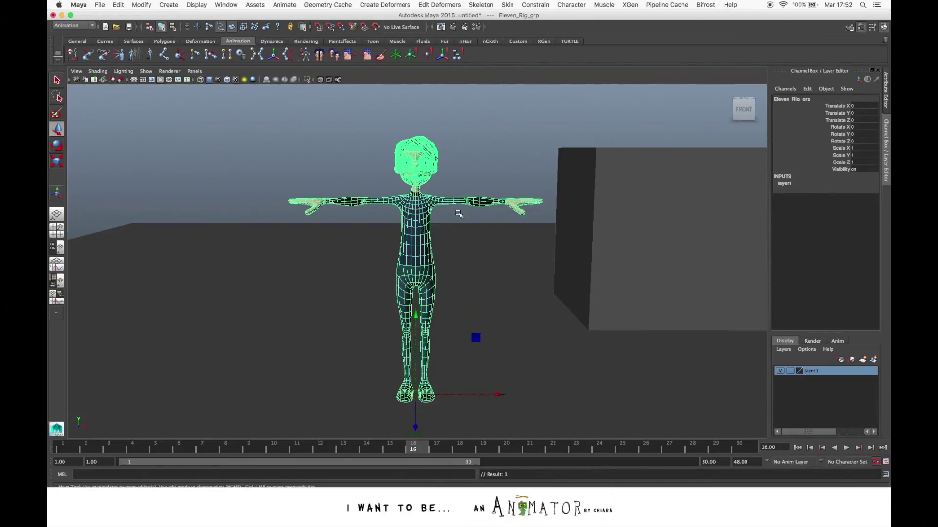
# Rename the character's display layer to Rig, assign it the bright green colour, and save the layer settings
pyautogui.doubleClick(810, 371)
pyautogui.write('Rig')
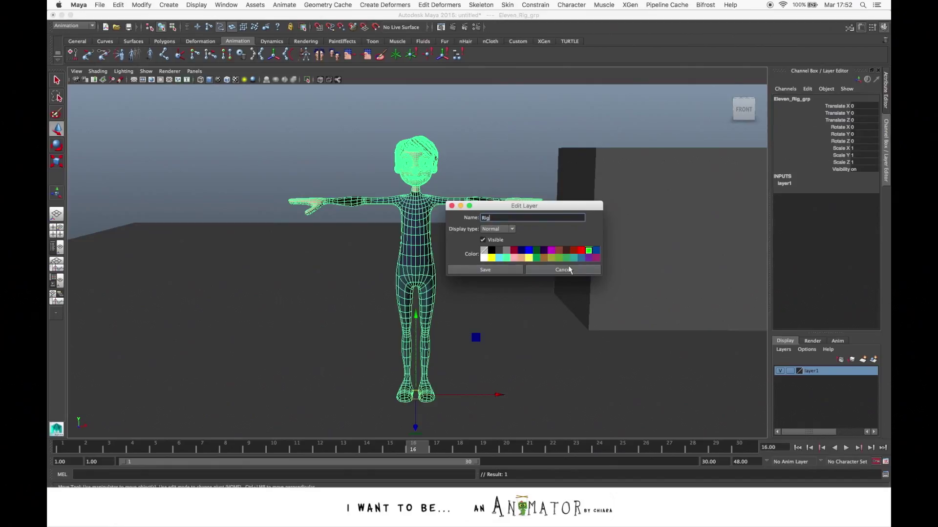
pyautogui.click(485, 270)
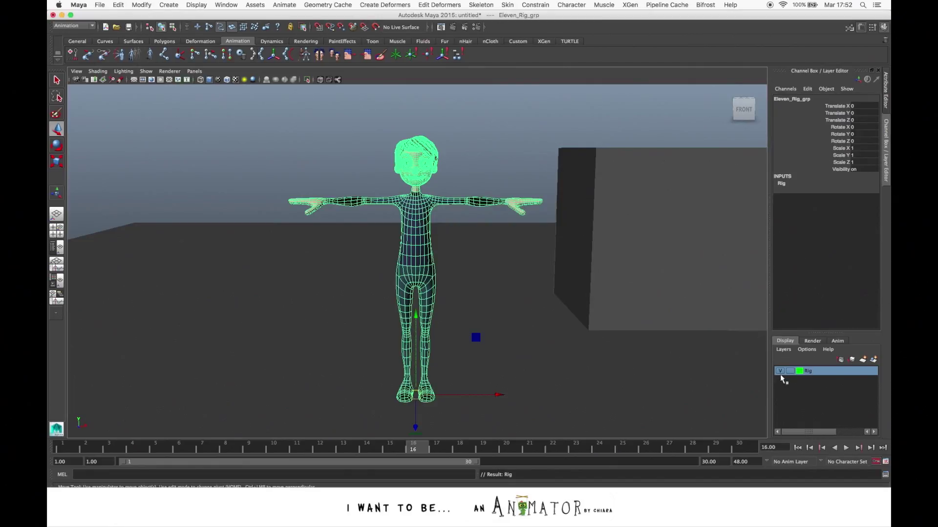
# Deselect the character, hide and reshow the Rig layer, and set its display type to Reference
pyautogui.click(488, 176)
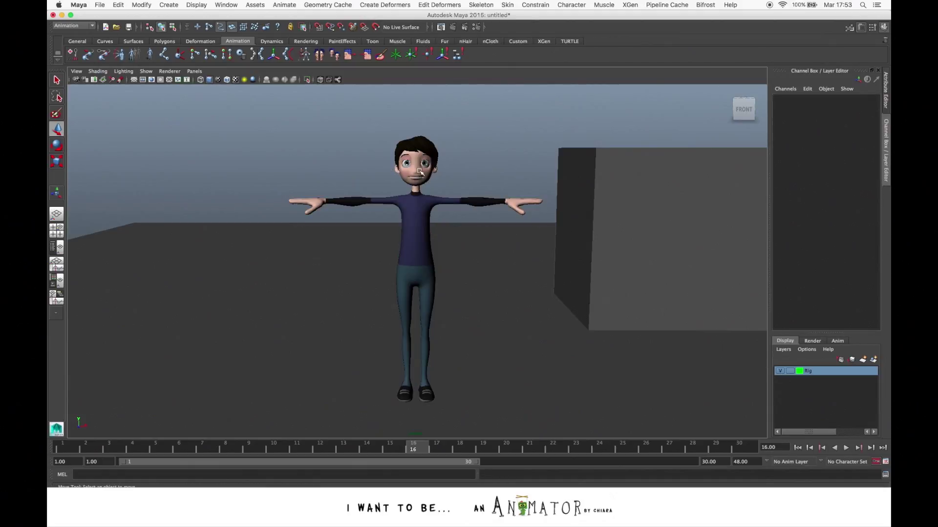
pyautogui.click(780, 372)
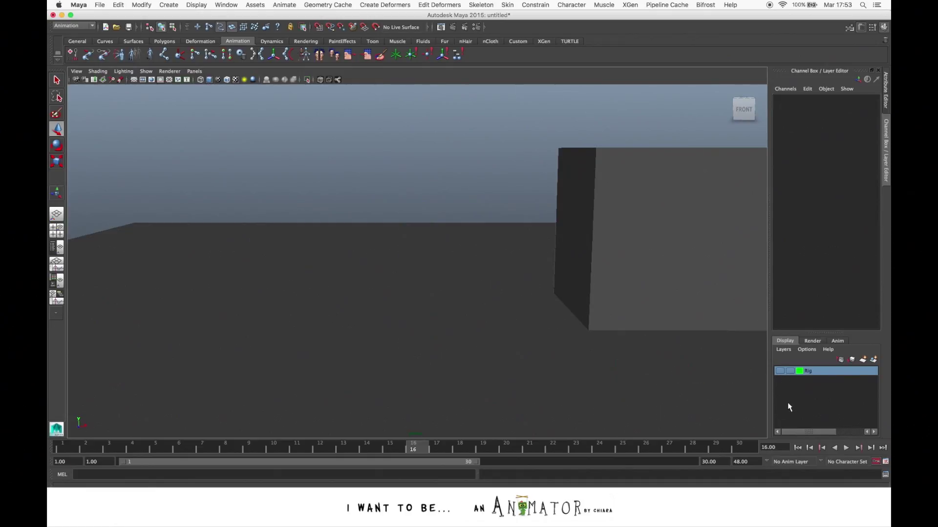
pyautogui.click(780, 371)
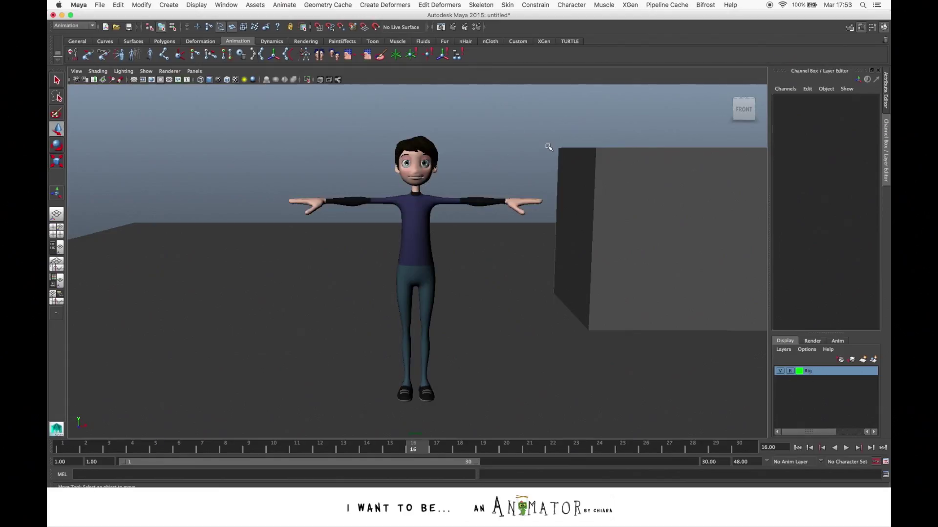
# Create a display layer from the cube beside the character and name it environment
pyautogui.click(710, 204)
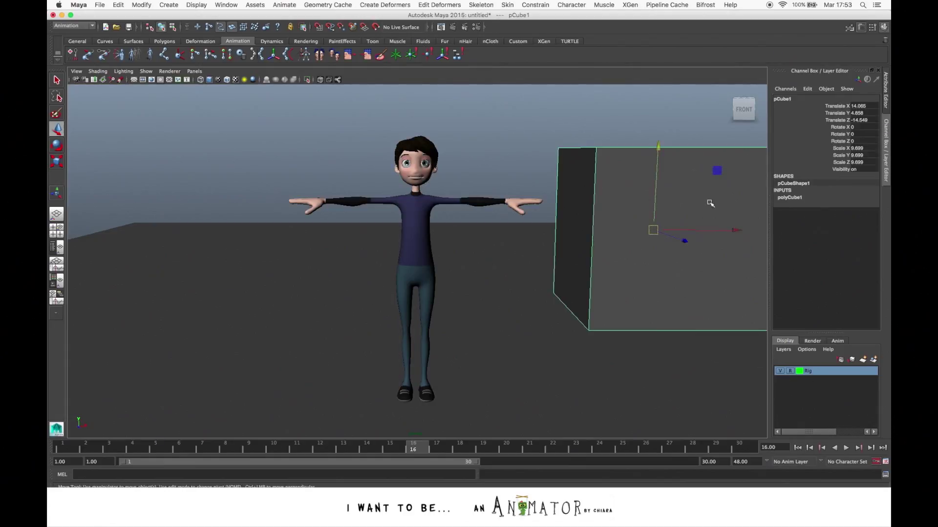
pyautogui.click(777, 348)
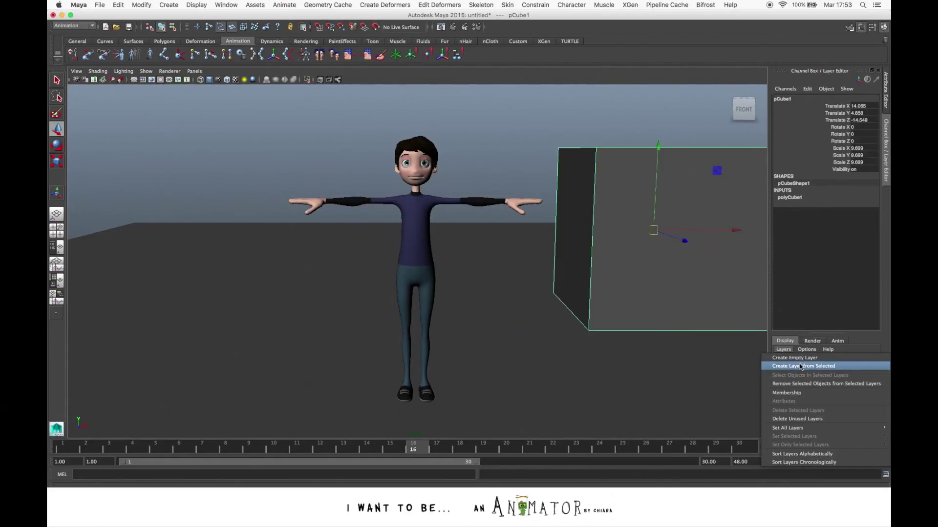
pyautogui.click(799, 365)
pyautogui.doubleClick(825, 372)
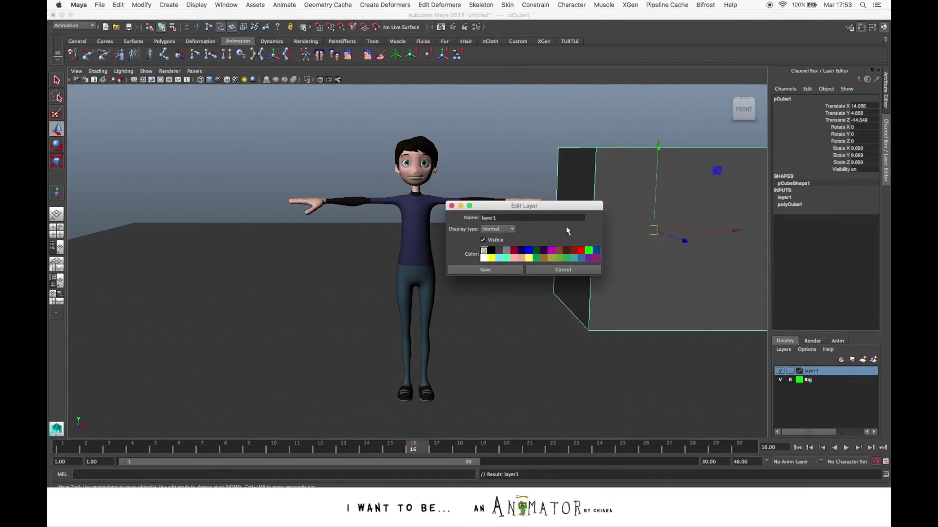
pyautogui.doubleClick(521, 217)
pyautogui.write('e')
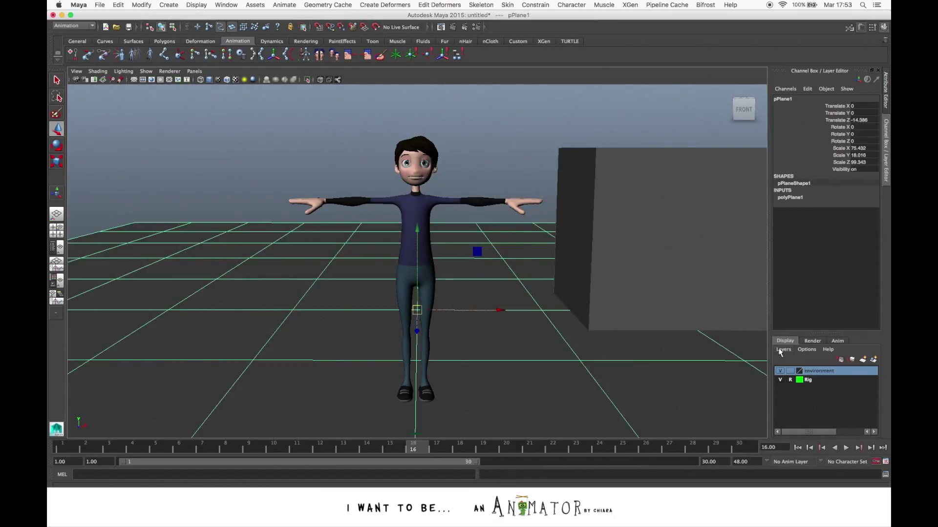
# Create a display layer for the floor plane, name it Plane, and save it
pyautogui.click(781, 350)
pyautogui.moveTo(798, 350)
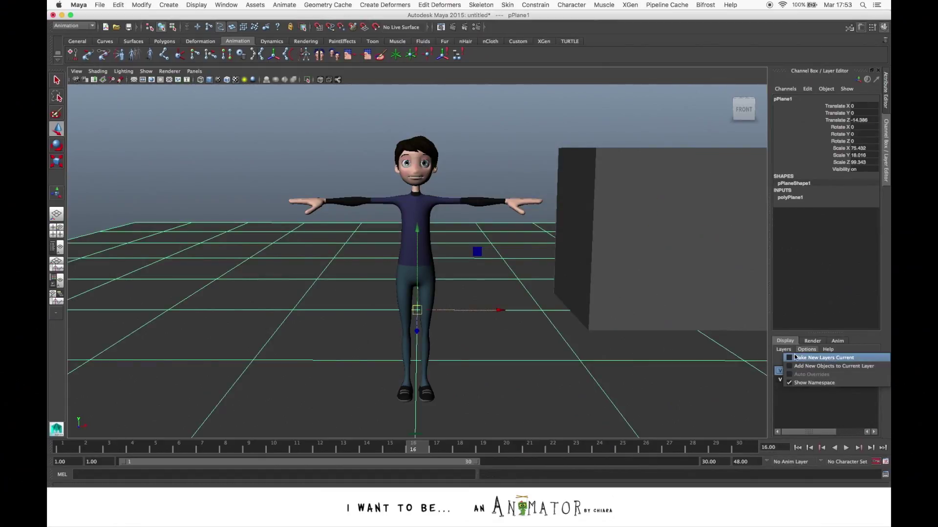
pyautogui.click(815, 370)
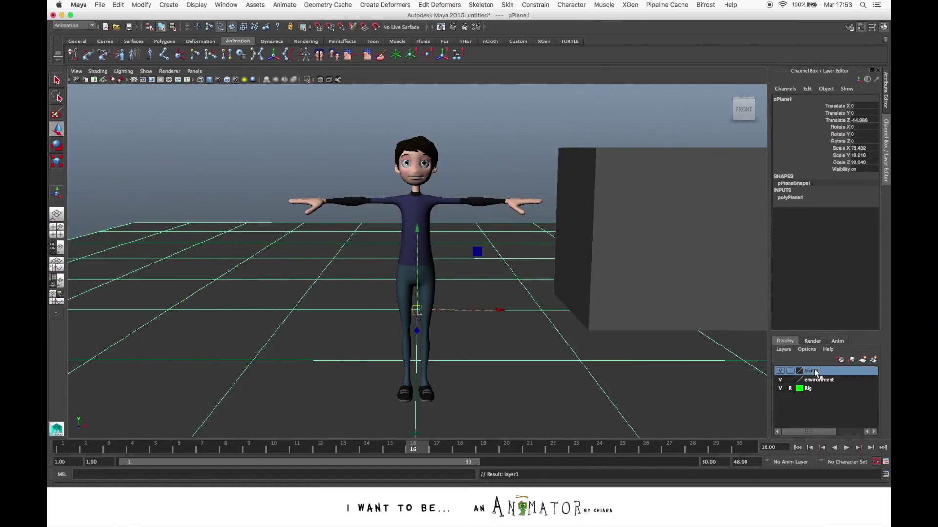
pyautogui.doubleClick(815, 371)
pyautogui.doubleClick(525, 218)
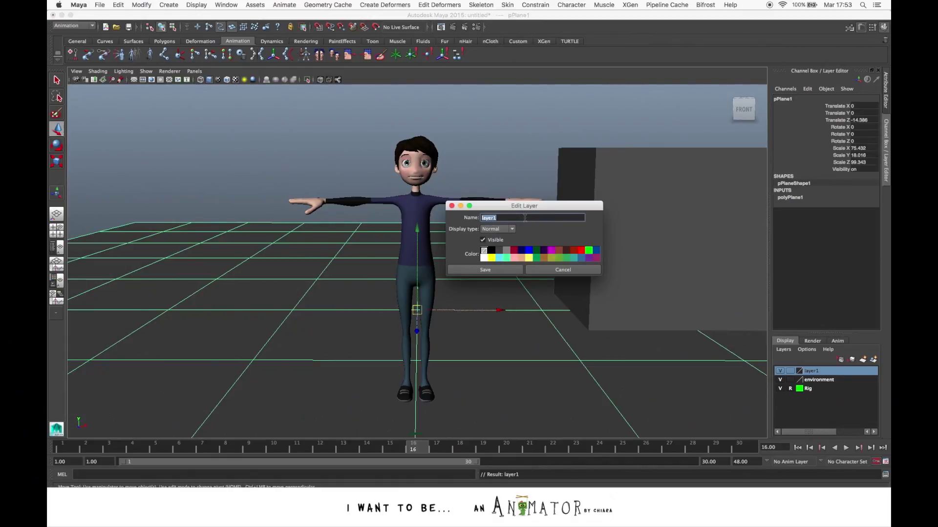
pyautogui.write('Plane')
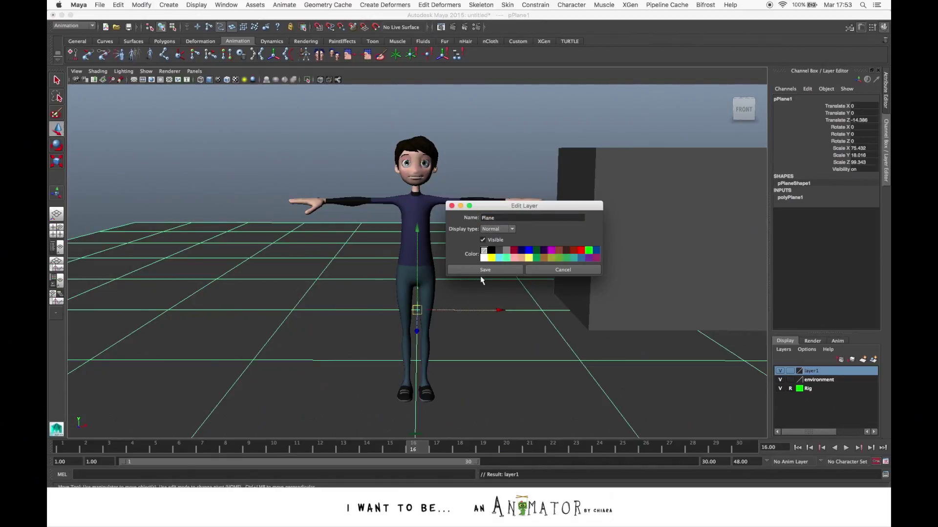
pyautogui.click(485, 270)
# Try selecting the floor plane and the cube in the viewport, and clear the selection
pyautogui.click(502, 243)
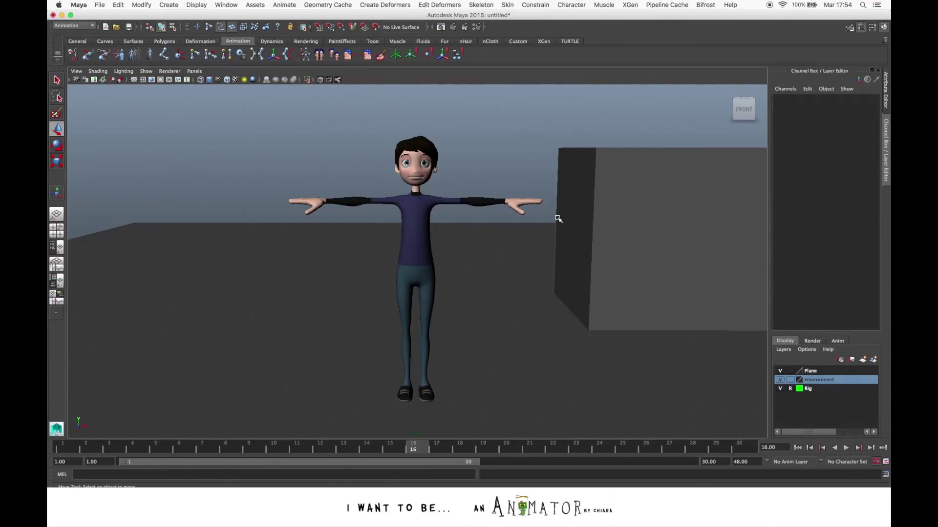
pyautogui.click(625, 219)
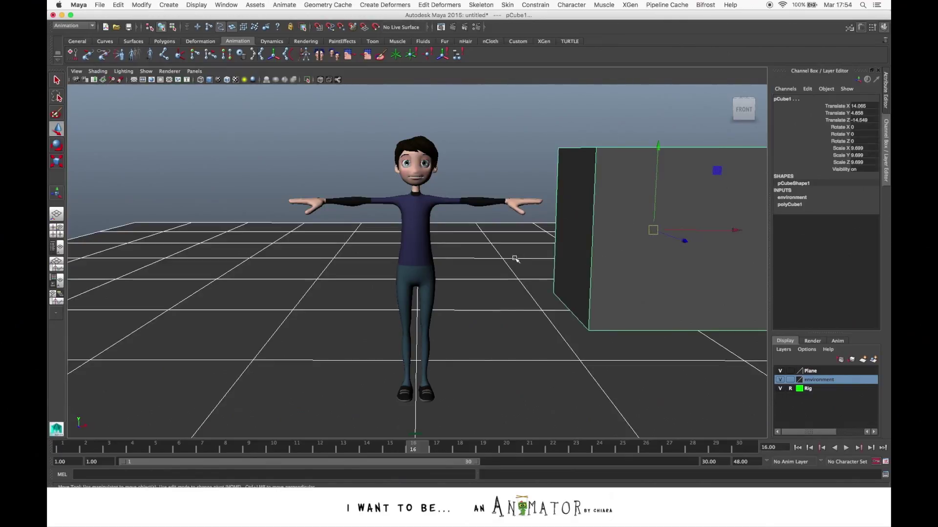
pyautogui.click(513, 238)
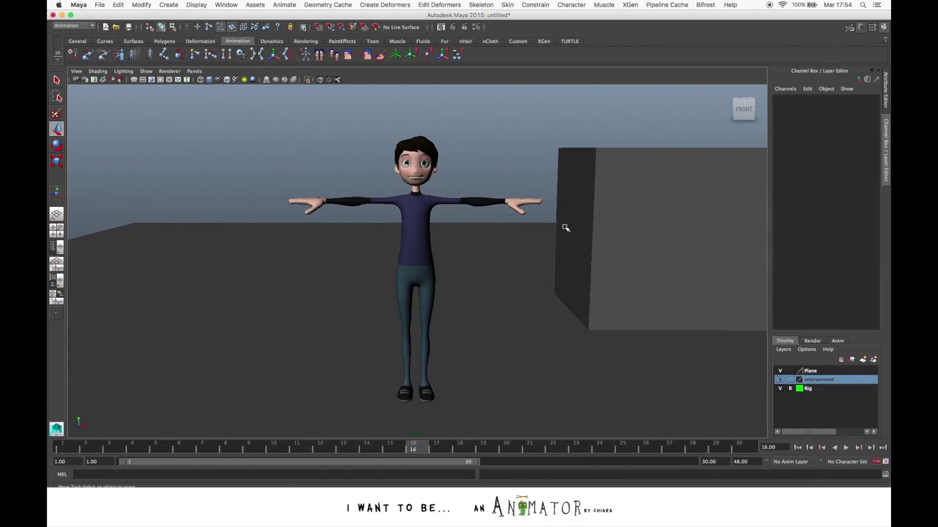
pyautogui.click(570, 157)
pyautogui.click(522, 149)
# Switch the Plane layer's display type to Template and Reference in turn, and delete the layer
pyautogui.click(812, 372)
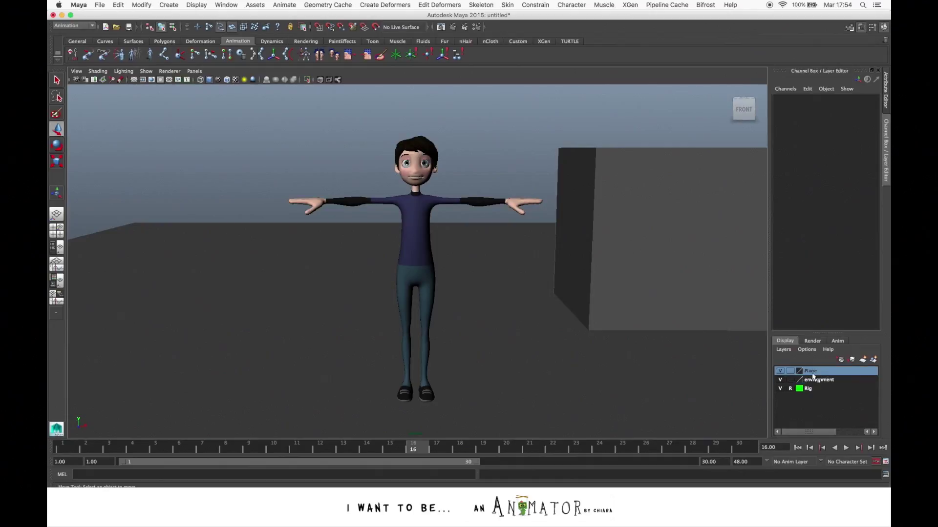
pyautogui.click(790, 371)
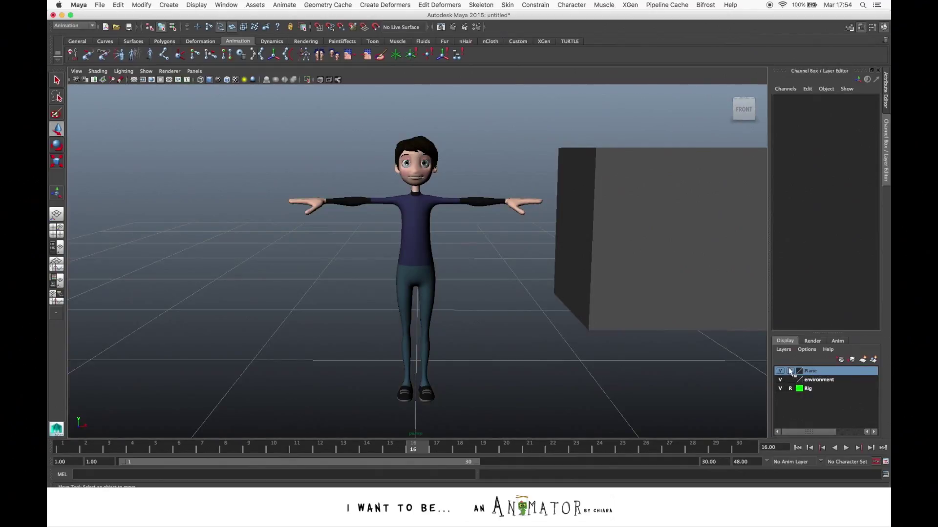
pyautogui.moveTo(763, 508)
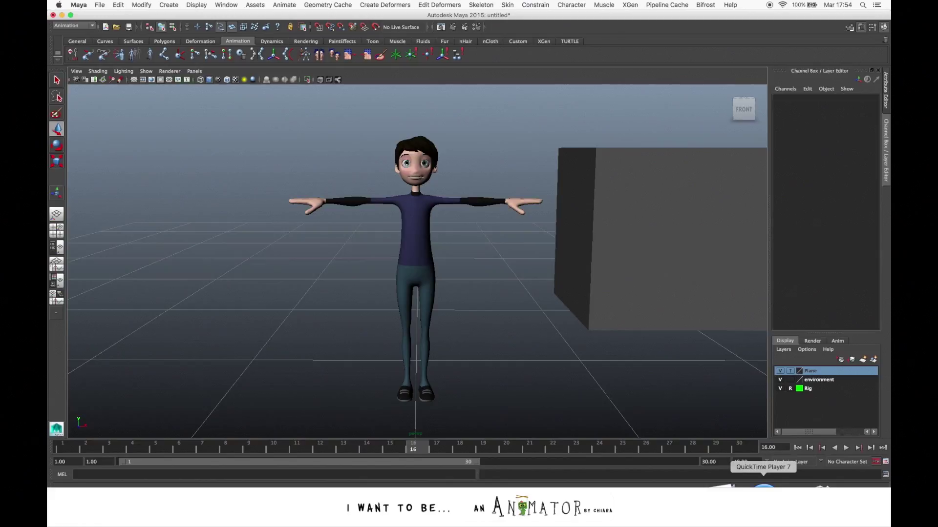
pyautogui.click(790, 370)
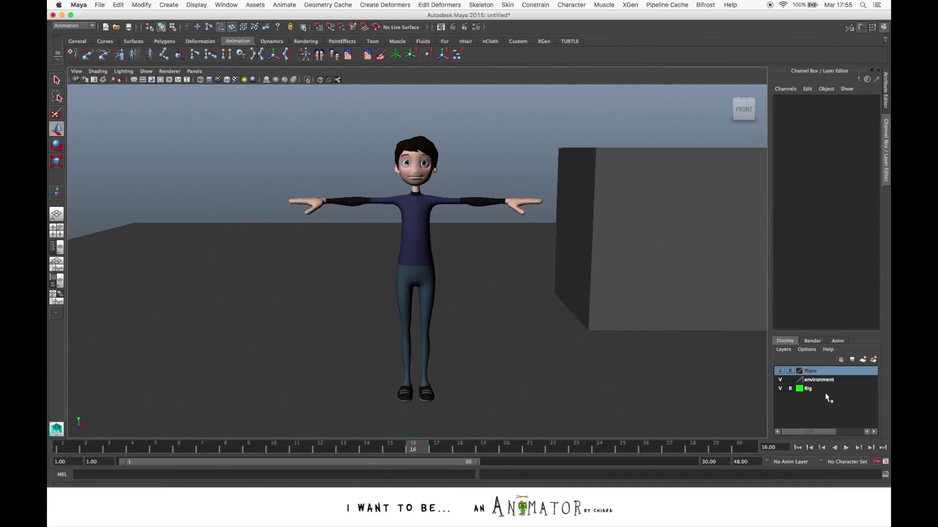
pyautogui.rightClick(809, 374)
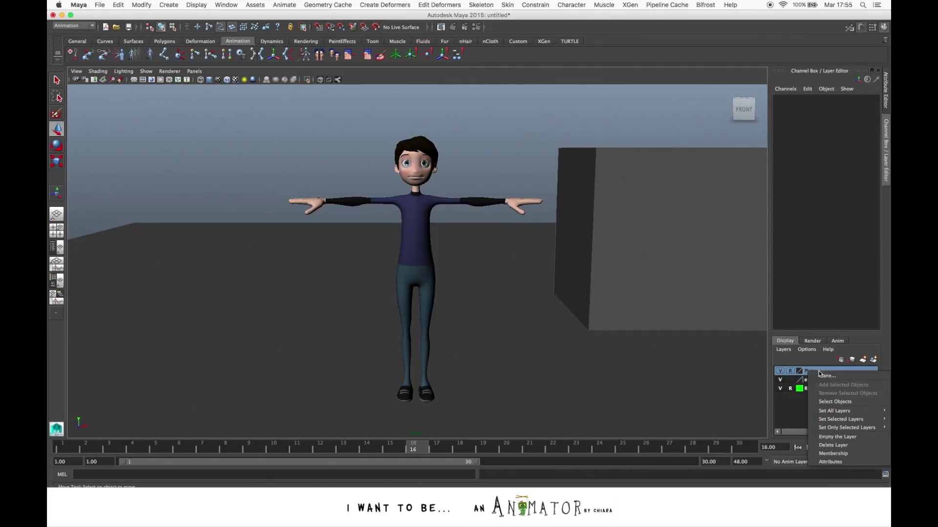
pyautogui.click(830, 445)
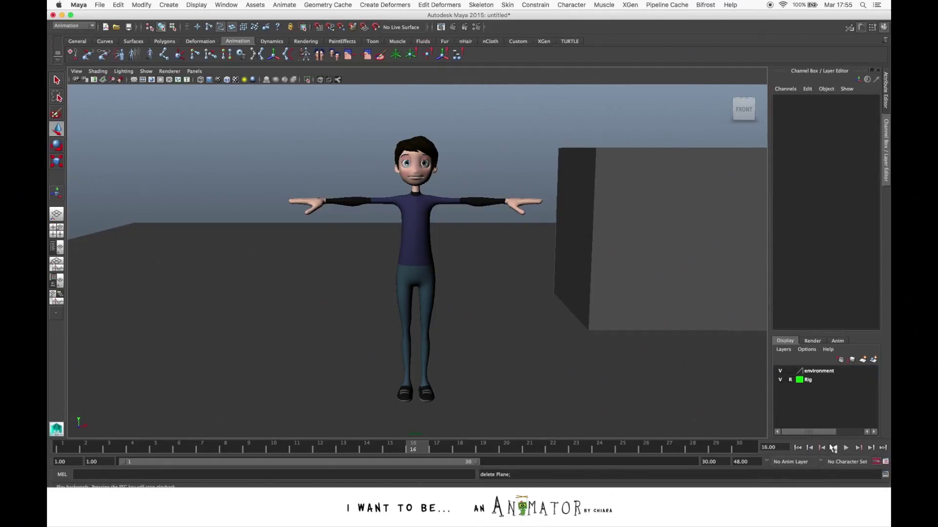